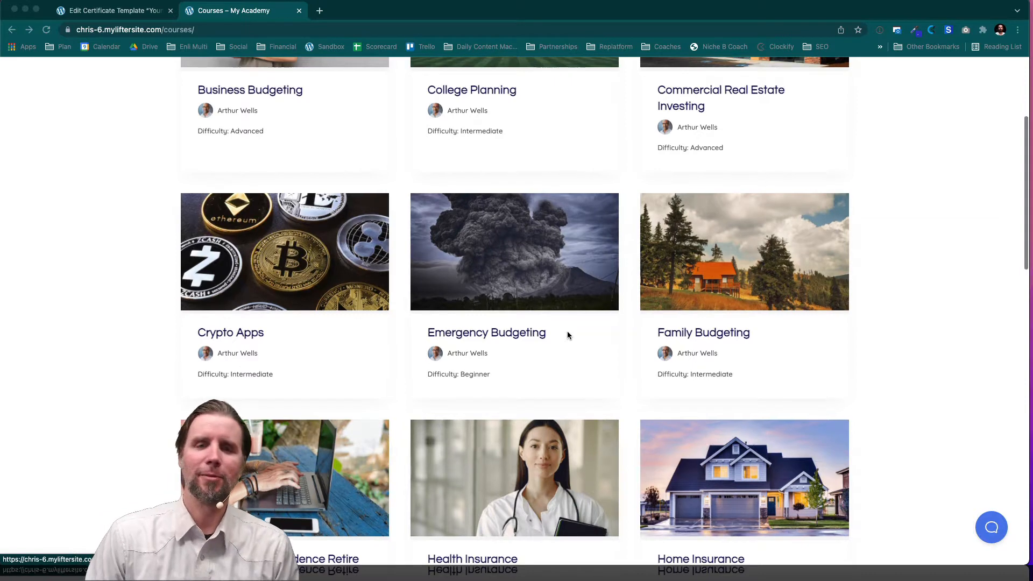
Open the Young Retirement course from the course catalog and start enrolling through its A La Carte Course plan.
scroll(567, 332, "down", 4)
scroll(567, 335, "down", 3)
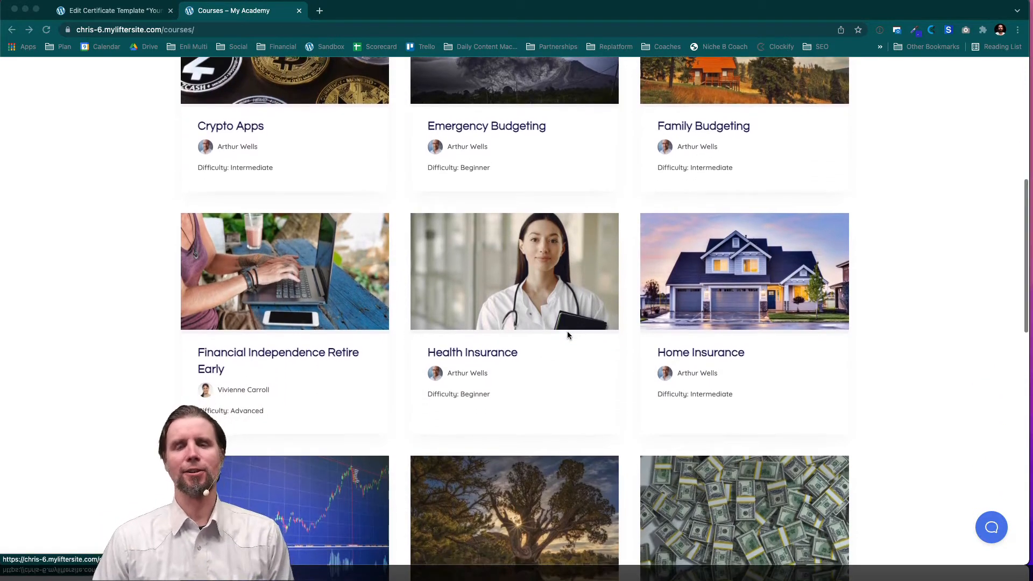
scroll(569, 334, "down", 5)
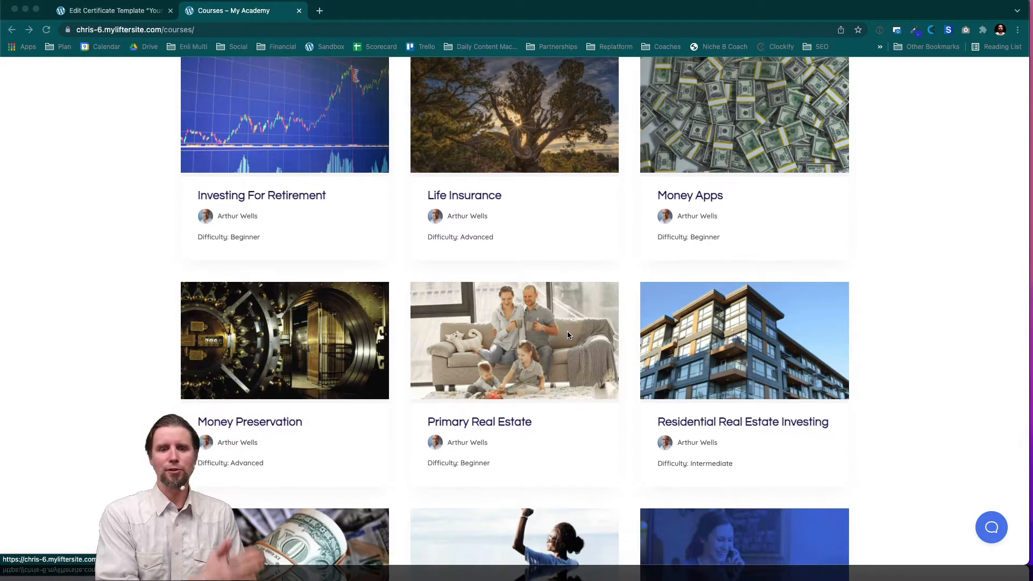
scroll(568, 335, "down", 2)
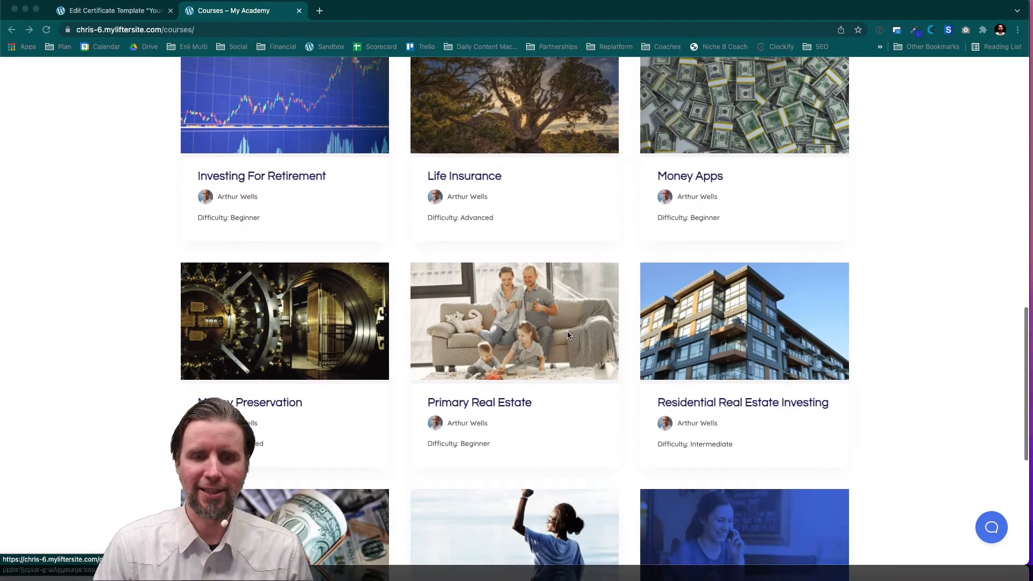
scroll(567, 336, "down", 4)
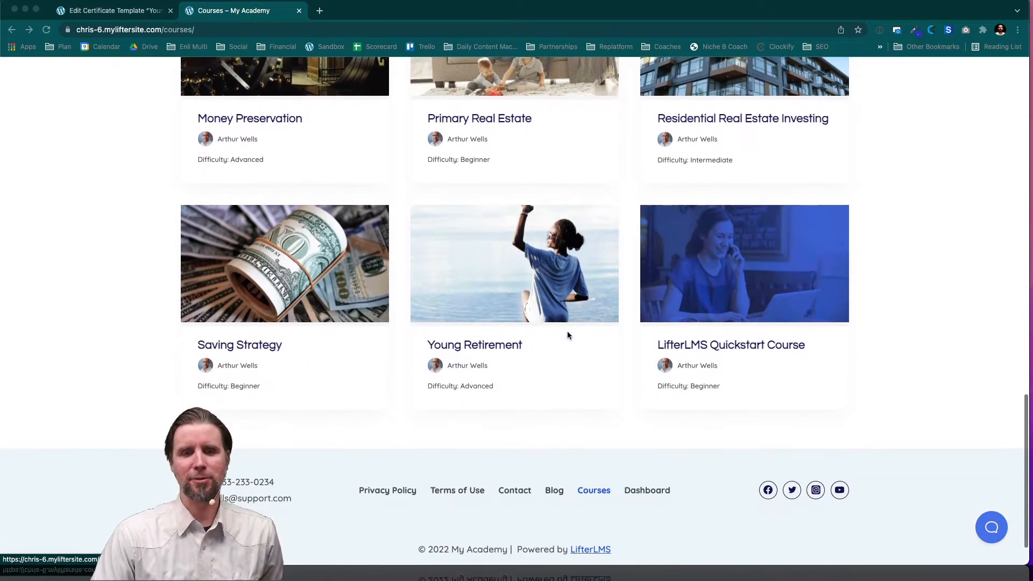
left_click(467, 345)
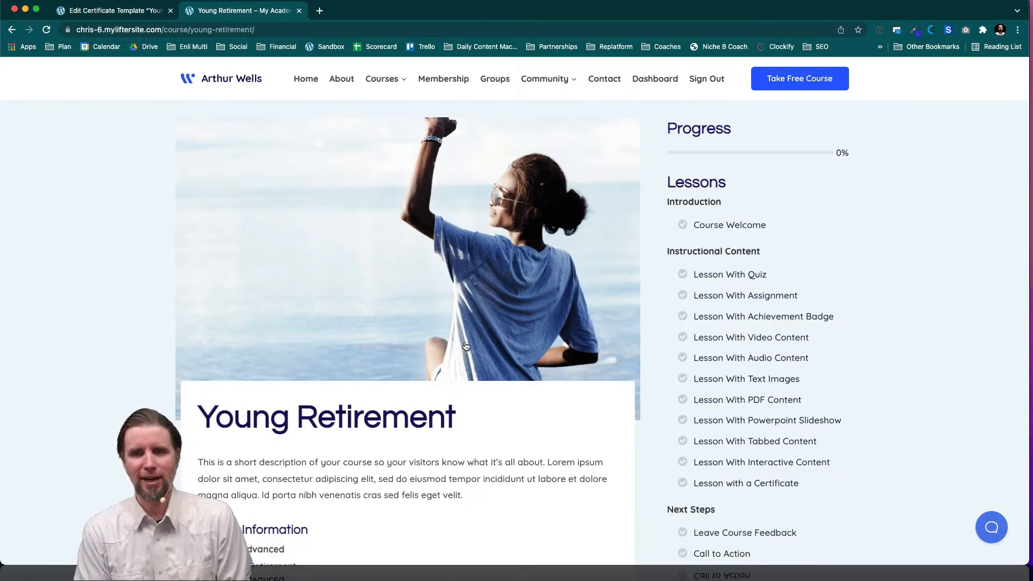
scroll(466, 346, "down", 9)
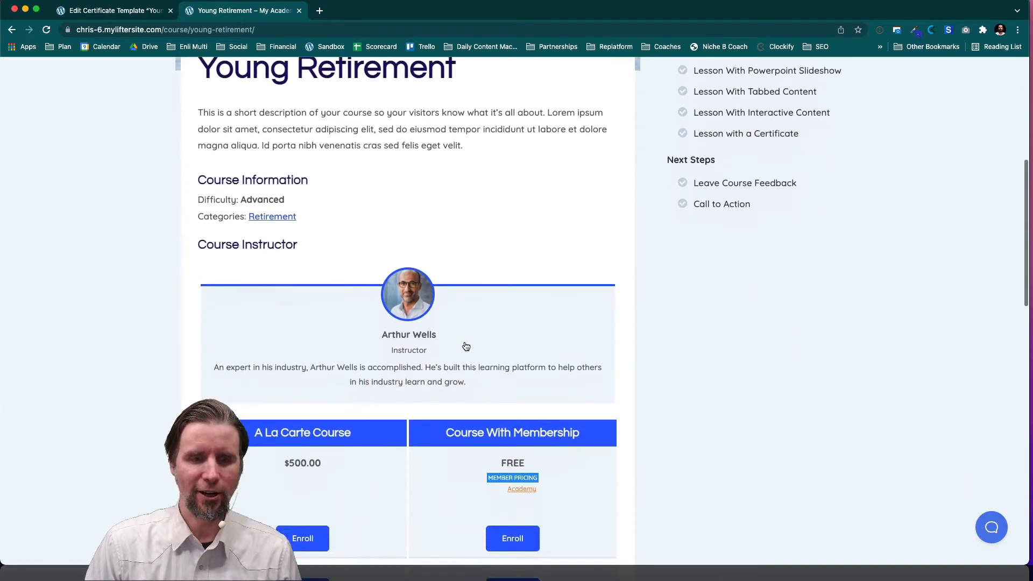
left_click(290, 428)
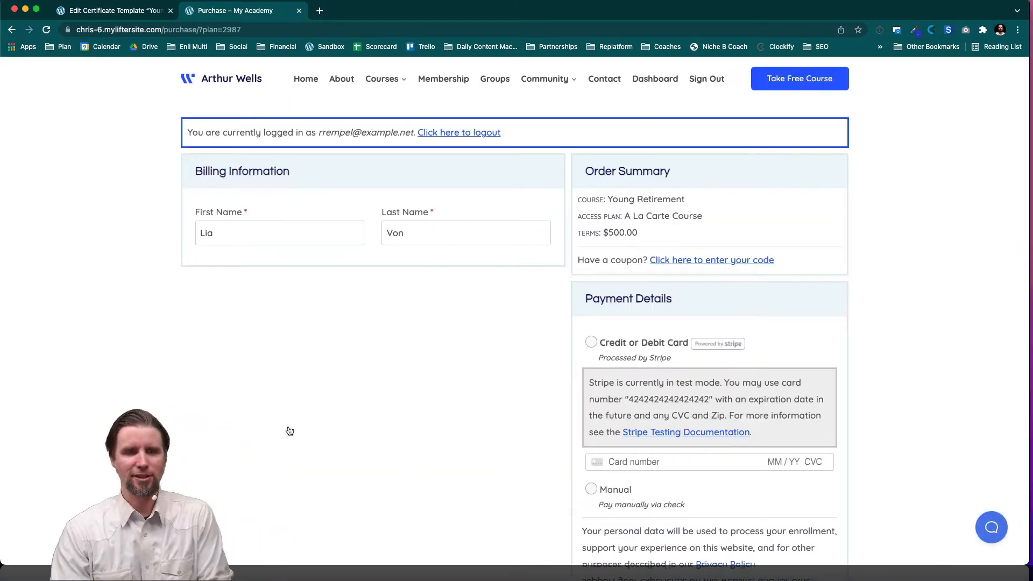
Buy the course by credit or debit card, entering the card number, expiry date, CVC and ZIP, and dismiss the enrollment notification.
left_click(591, 345)
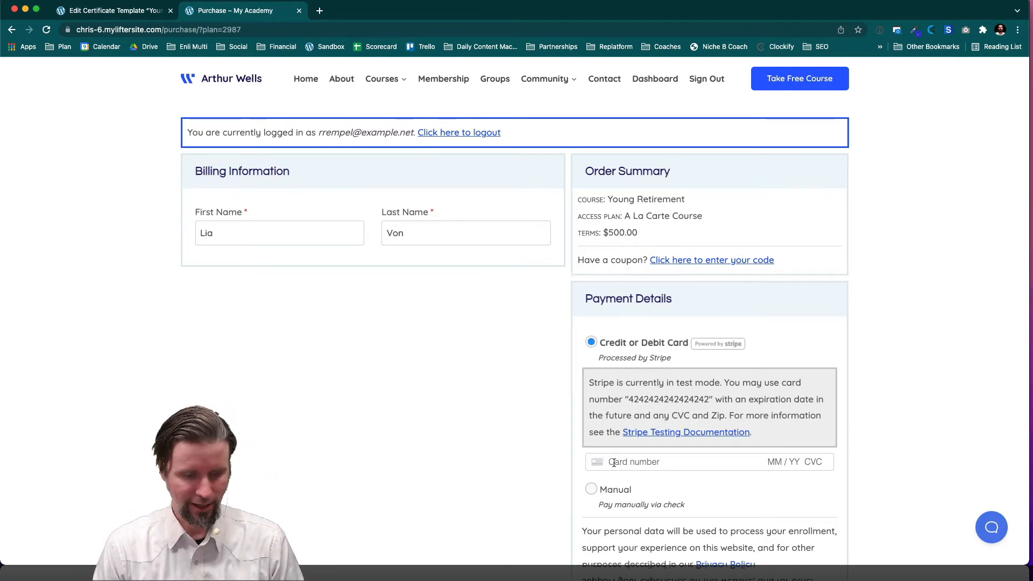
type("4242424242424")
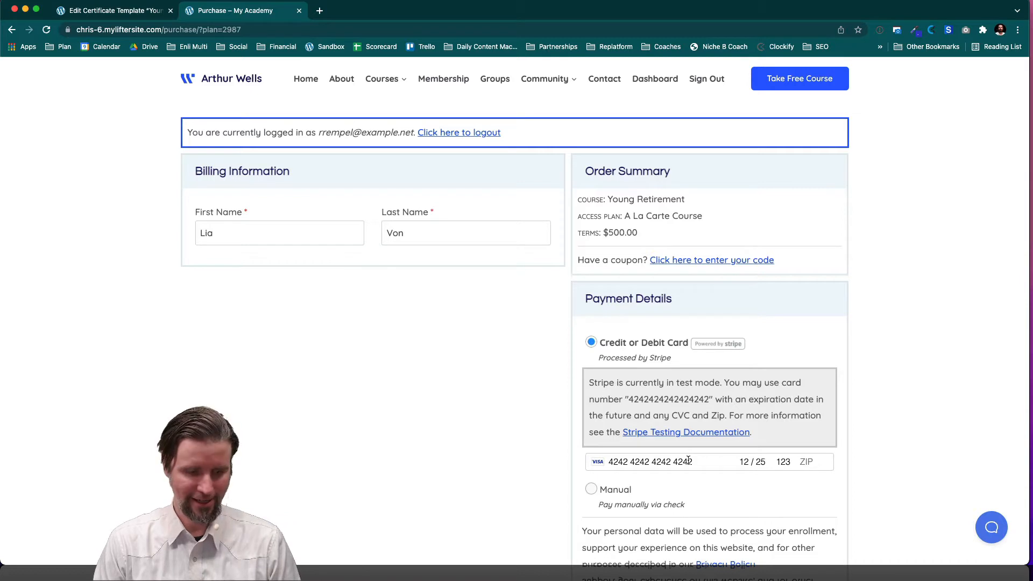
scroll(722, 461, "down", 5)
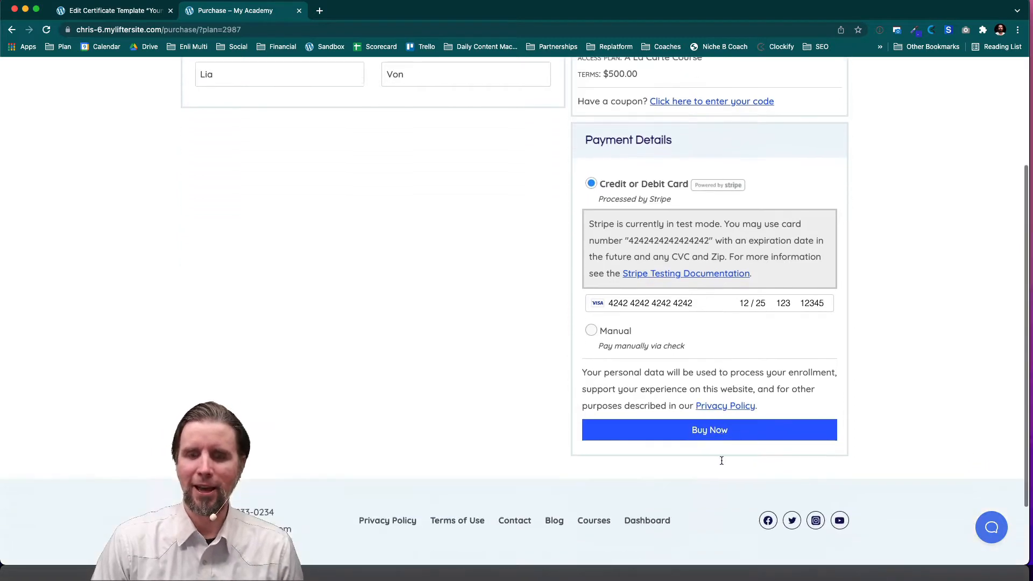
left_click(691, 431)
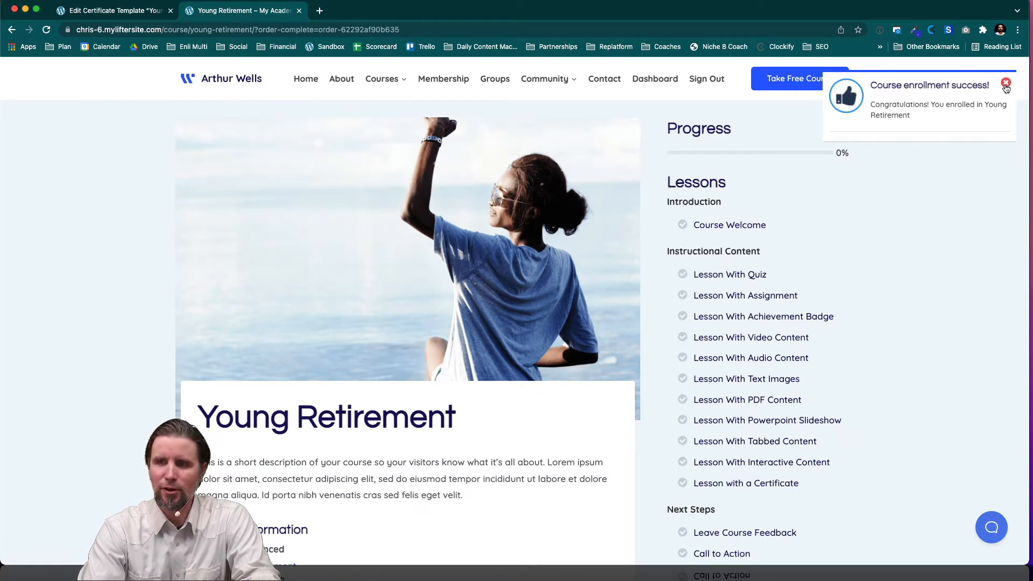
left_click(1006, 83)
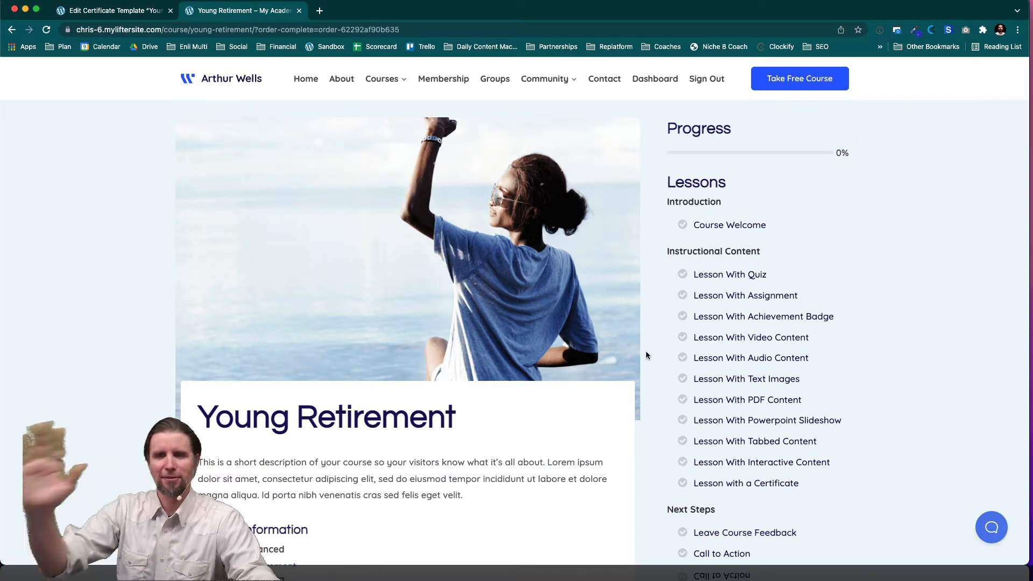
Open the course's Lesson with a Certificate and go to its quiz.
scroll(646, 351, "down", 1)
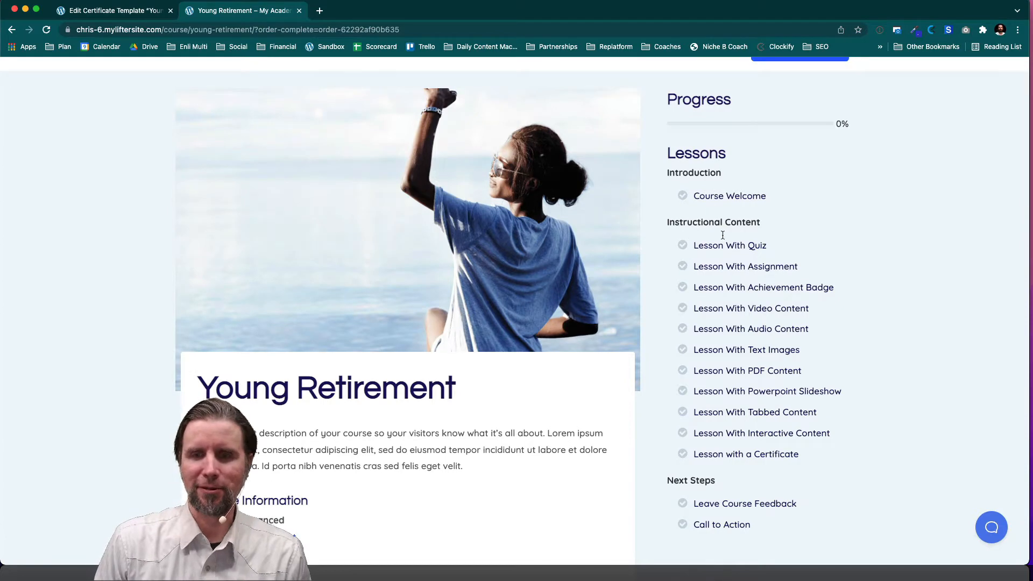
scroll(738, 398, "down", 1)
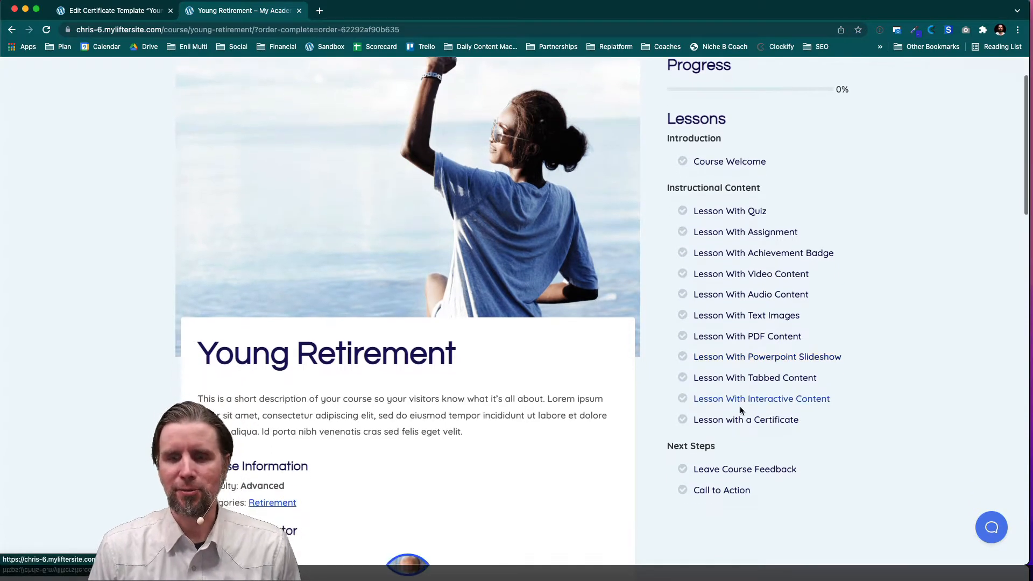
left_click(736, 428)
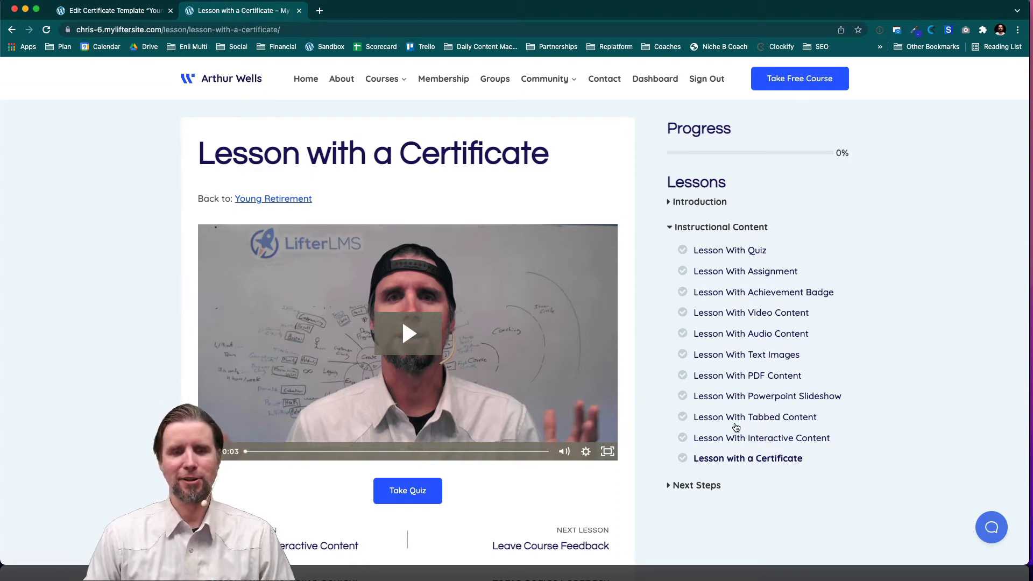
scroll(736, 428, "down", 1)
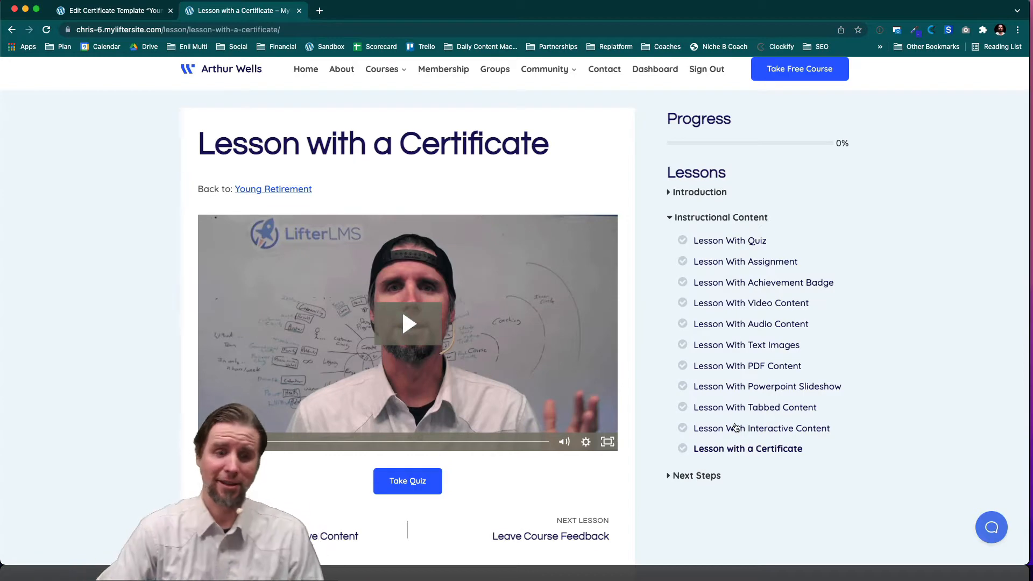
scroll(736, 428, "down", 2)
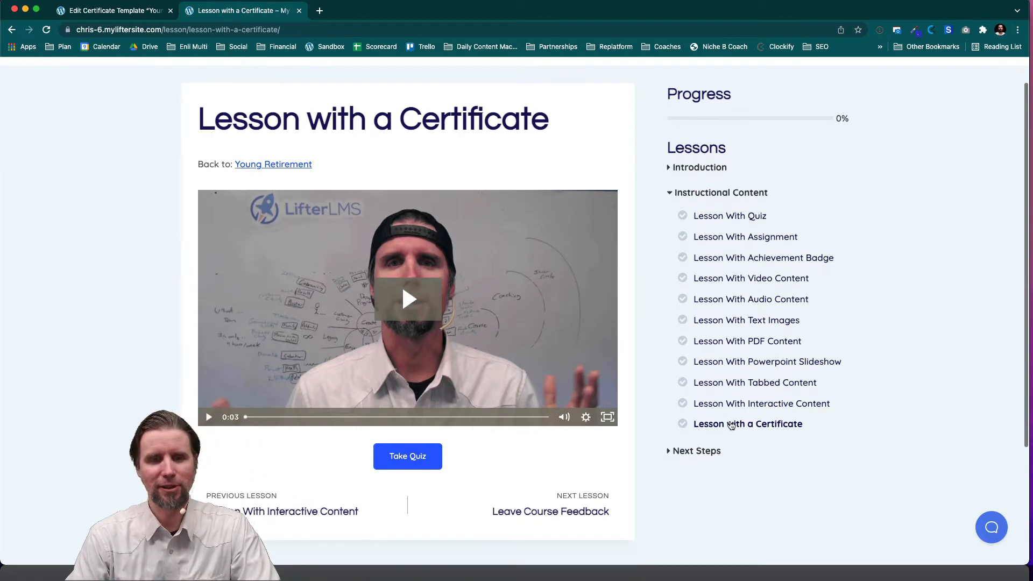
left_click(408, 460)
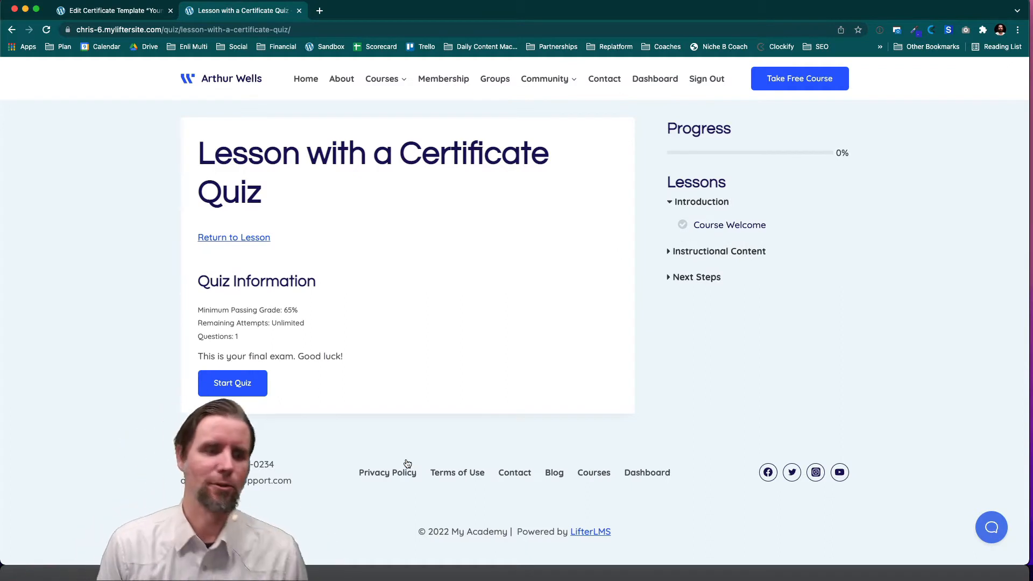
Start the certificate quiz, answer the 1 + 1 question with 2, and complete the quiz.
left_click(244, 387)
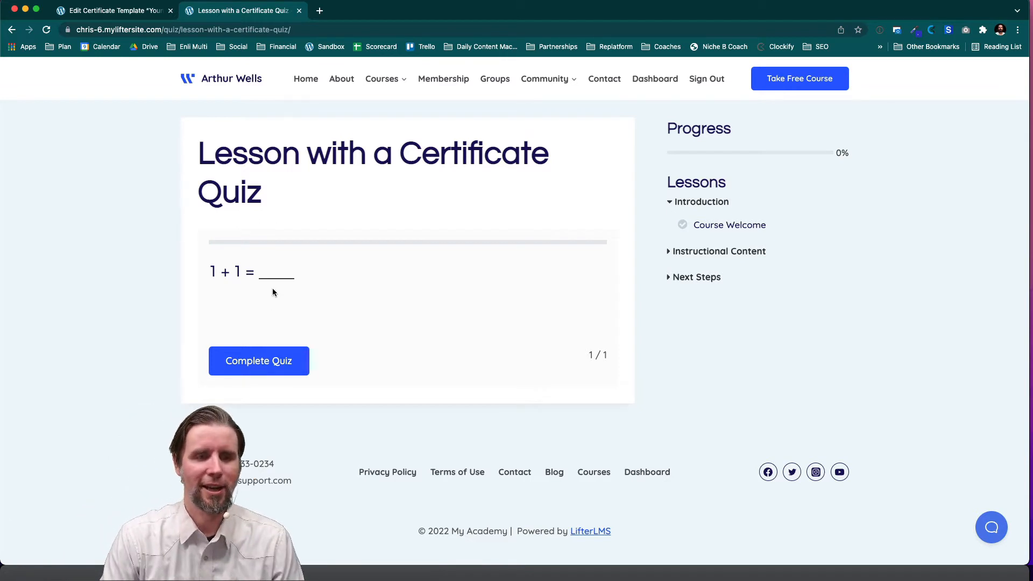
left_click(277, 273)
type("2")
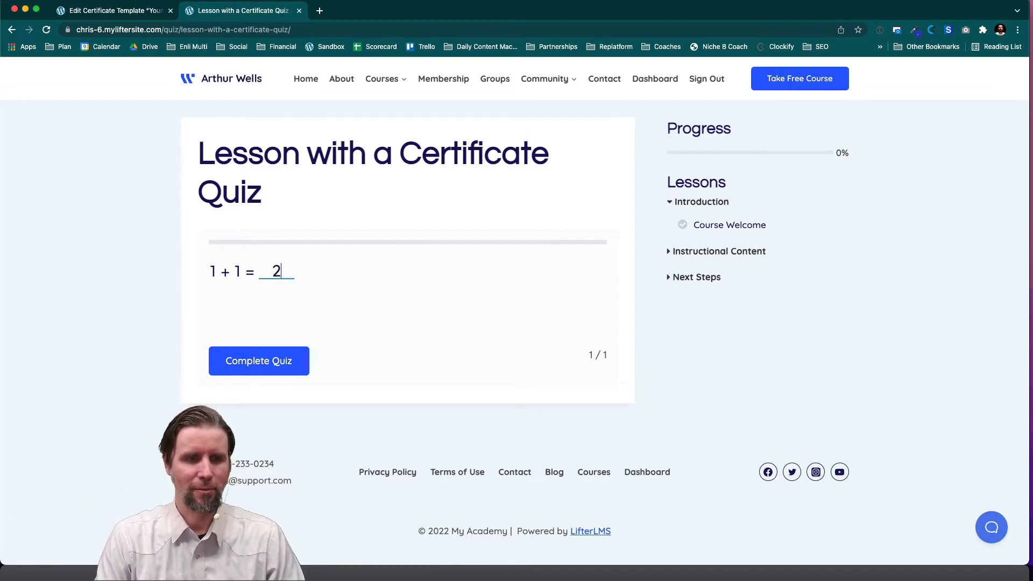
left_click(259, 360)
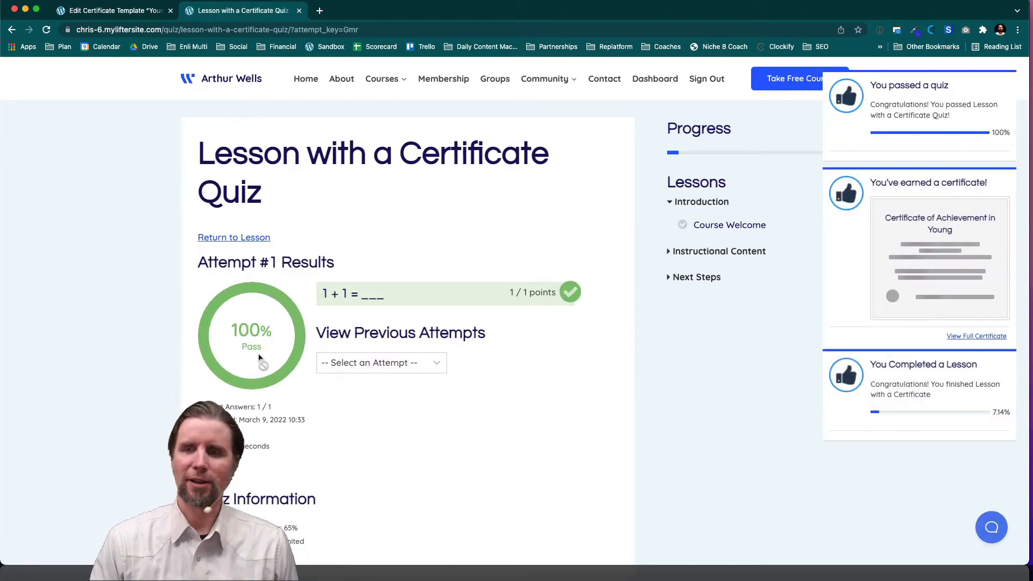
Save the earned certificate from its full view to the Desktop and open the downloaded PDF.
left_click(976, 337)
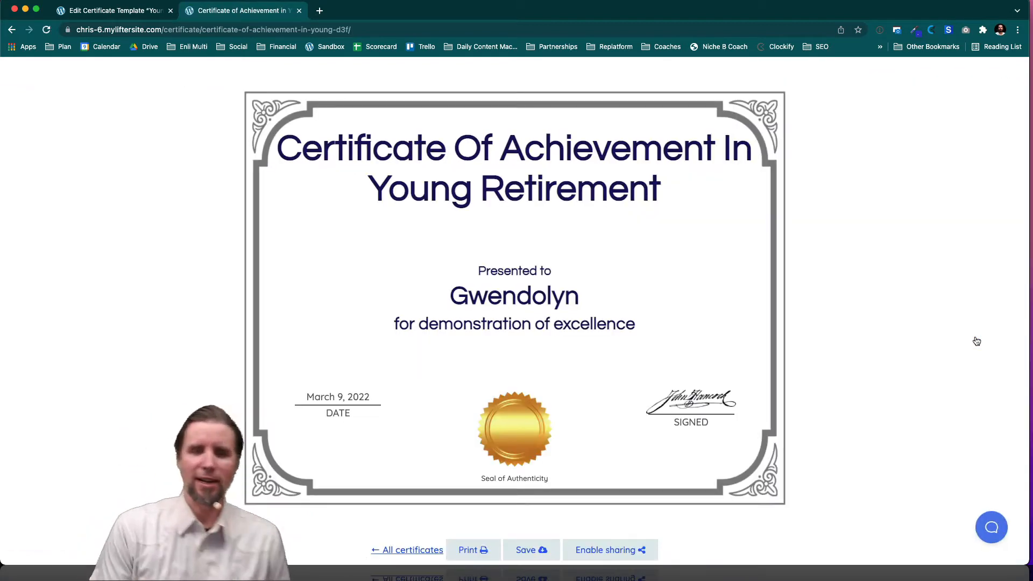
scroll(642, 379, "down", 3)
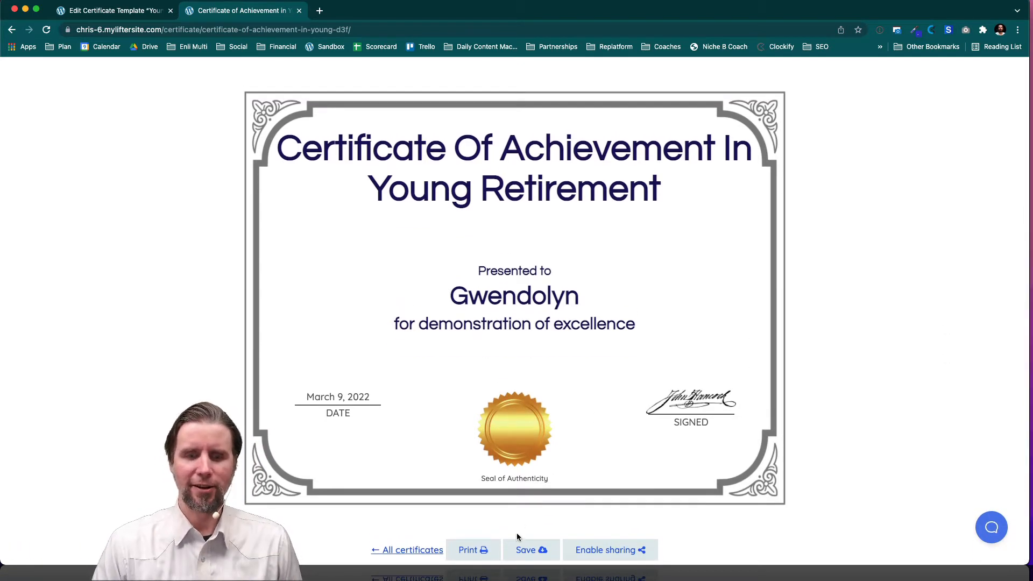
left_click(534, 552)
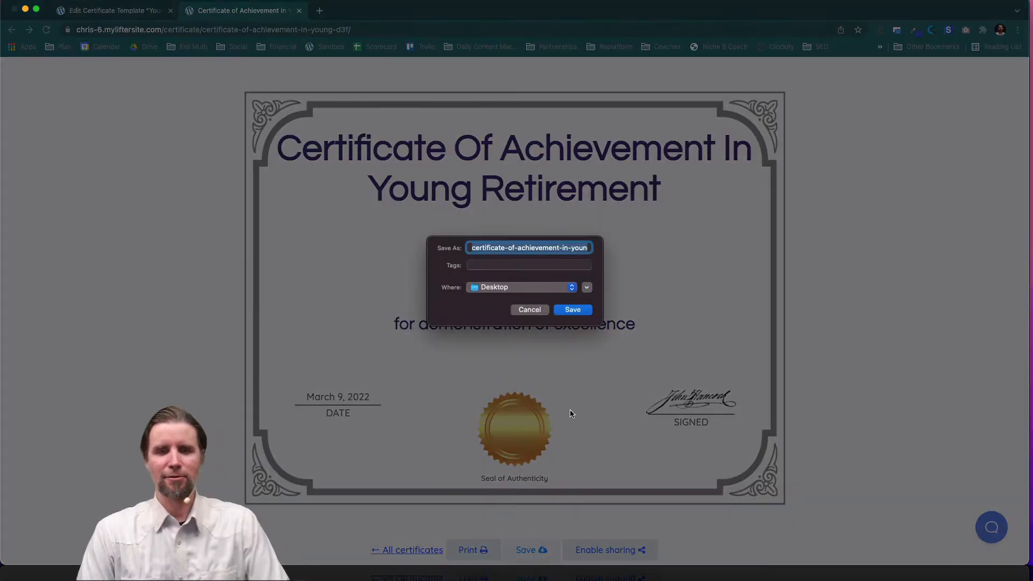
left_click(571, 310)
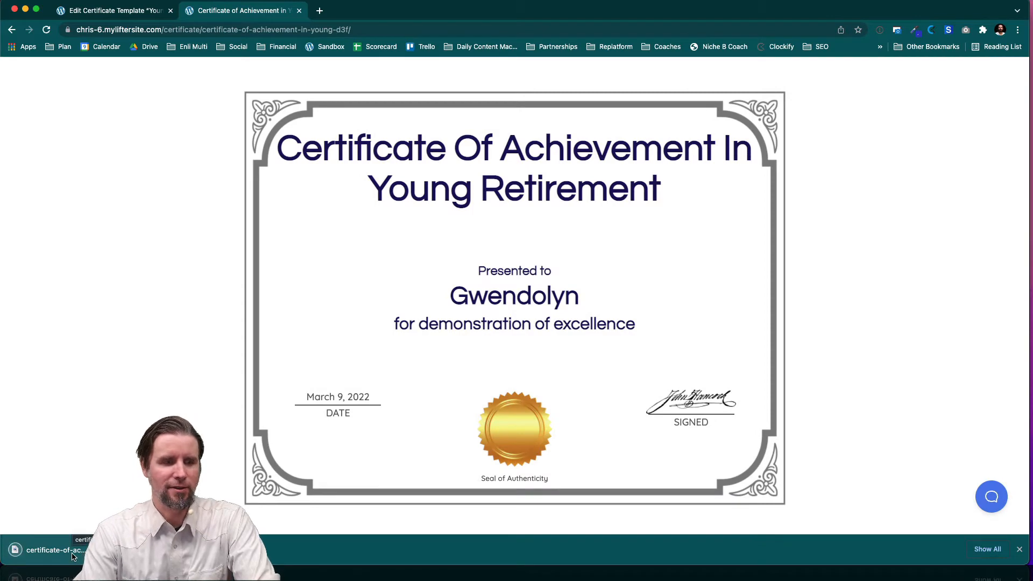
left_click(54, 550)
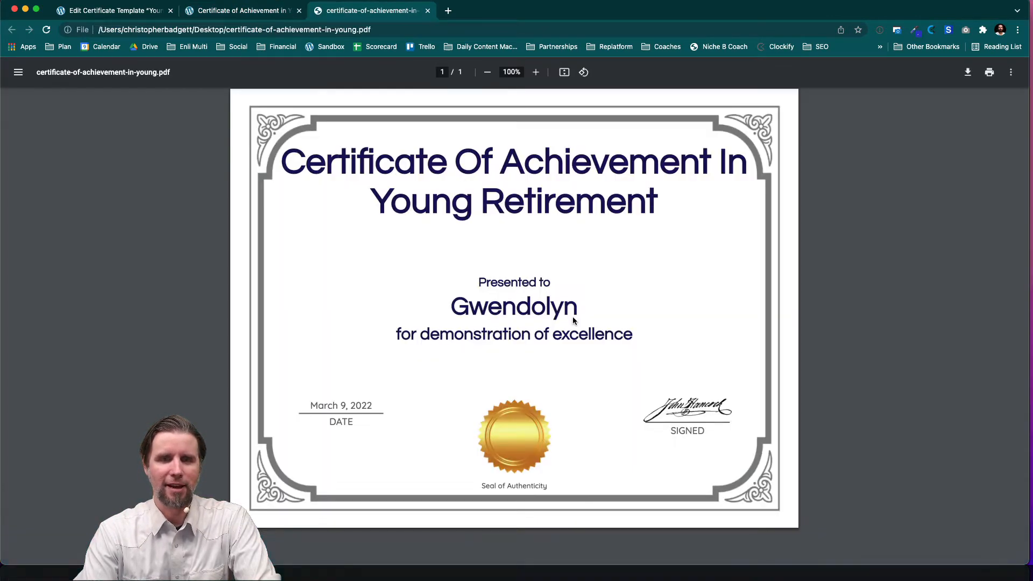
Examine the Young Retirement certificate template's heading, name, date, seal and signature blocks, plus its background color and image settings.
left_click(271, 15)
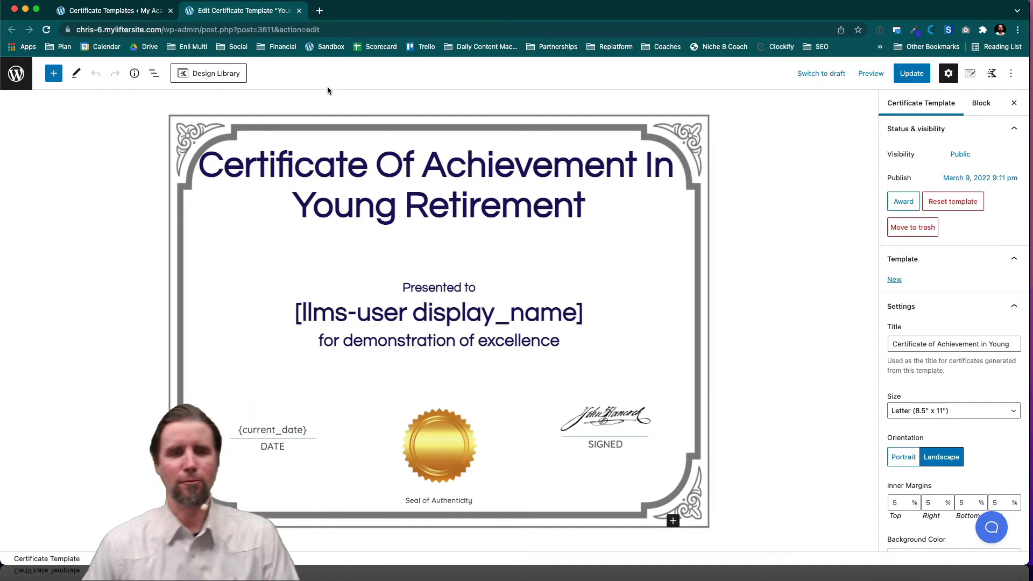
left_click(431, 216)
left_click(456, 321)
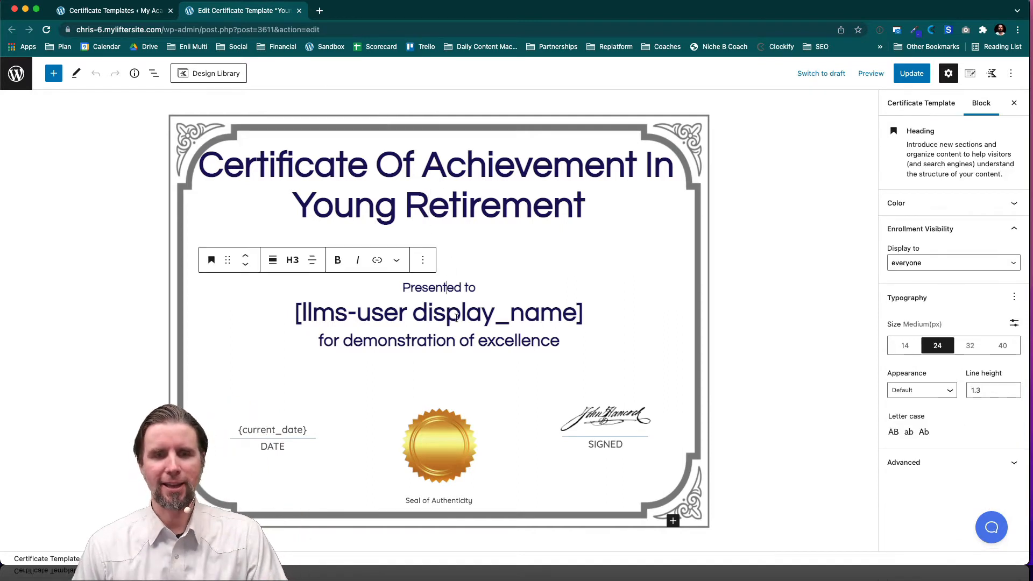
left_click(491, 338)
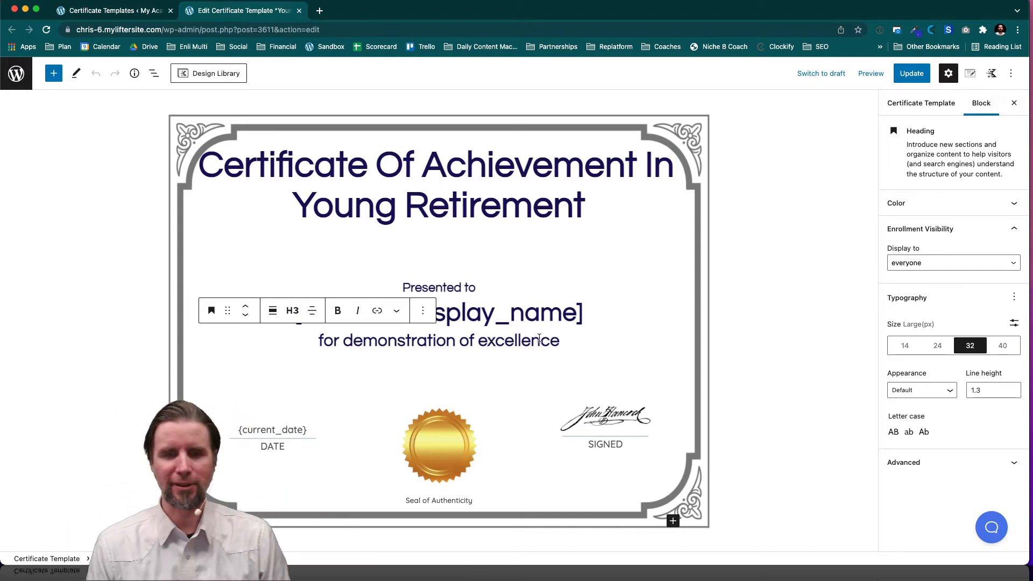
left_click(285, 429)
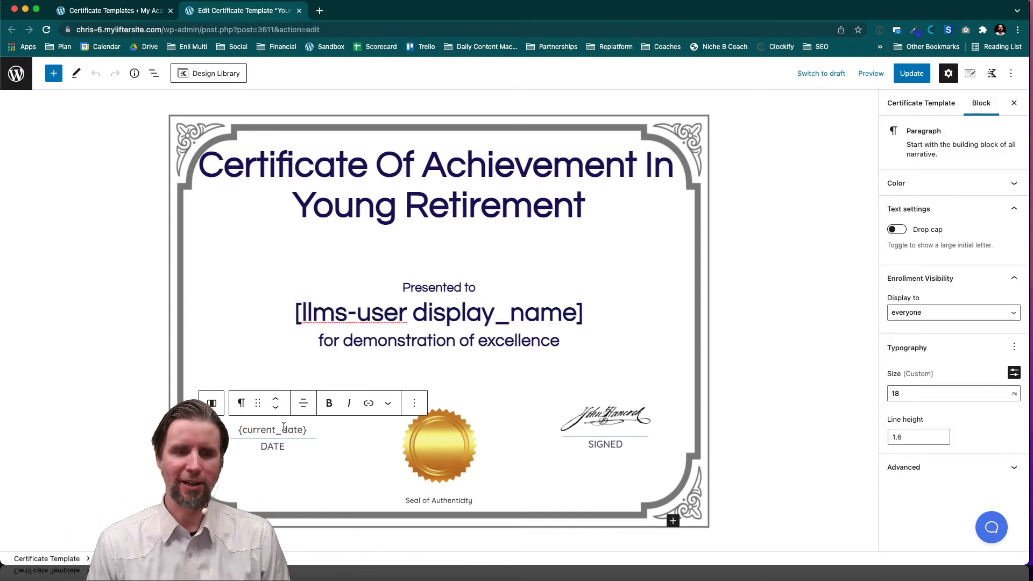
left_click(409, 446)
left_click(588, 440)
left_click(242, 442)
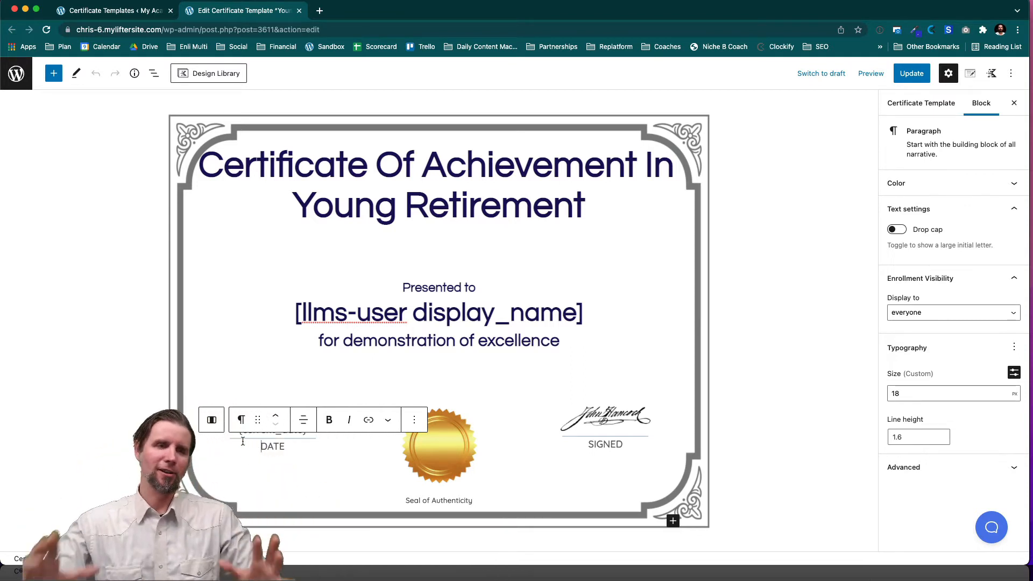
left_click(567, 279)
left_click(683, 173)
scroll(948, 305, "down", 10)
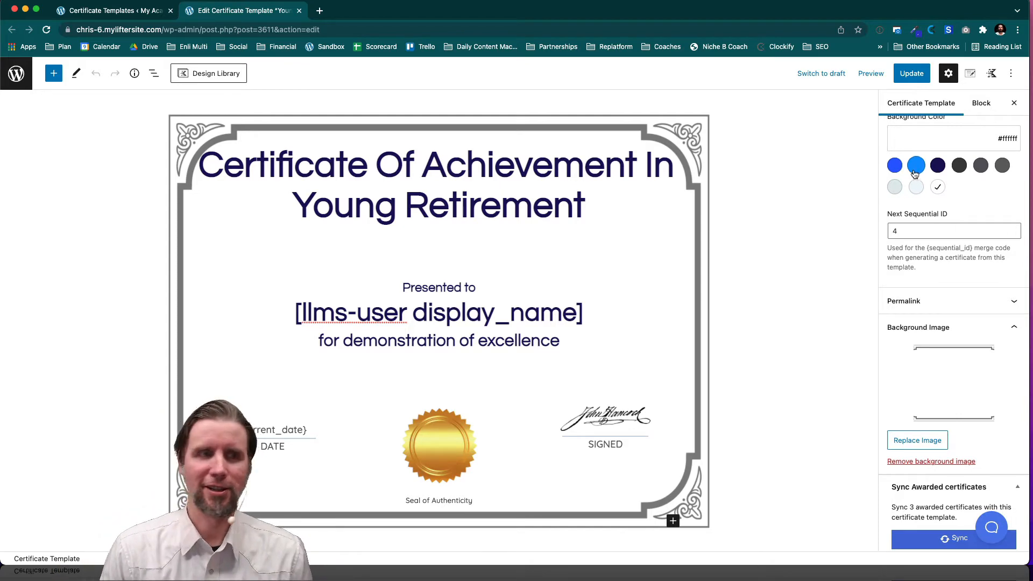
Add a new certificate template from the Certificate Templates list.
left_click(117, 16)
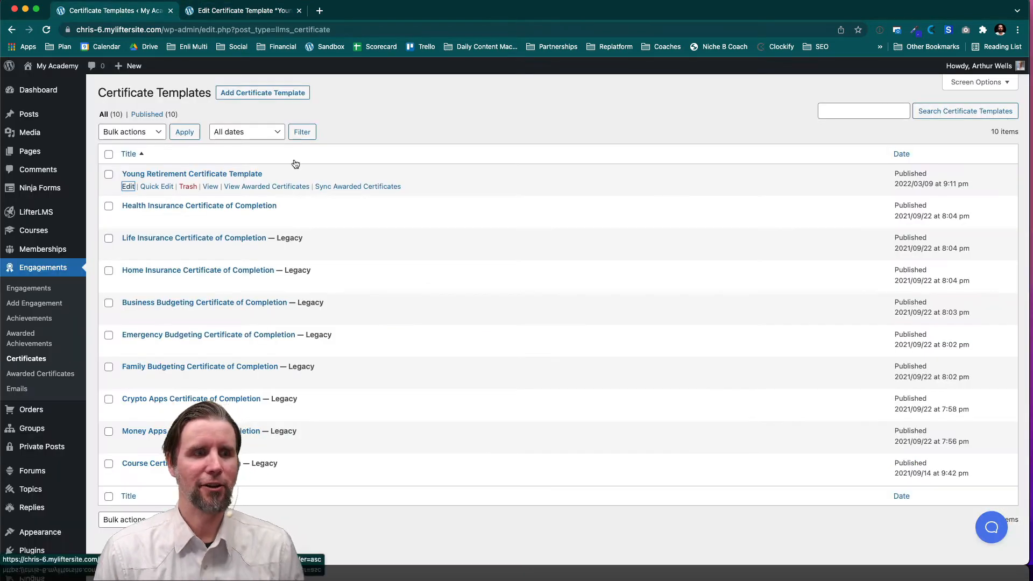
left_click(246, 96)
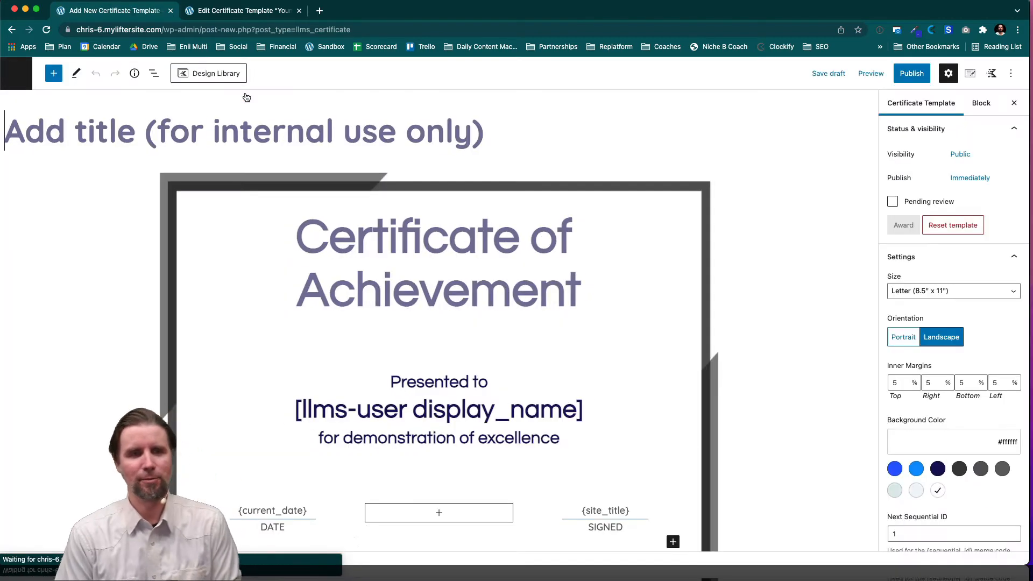
scroll(344, 161, "down", 1)
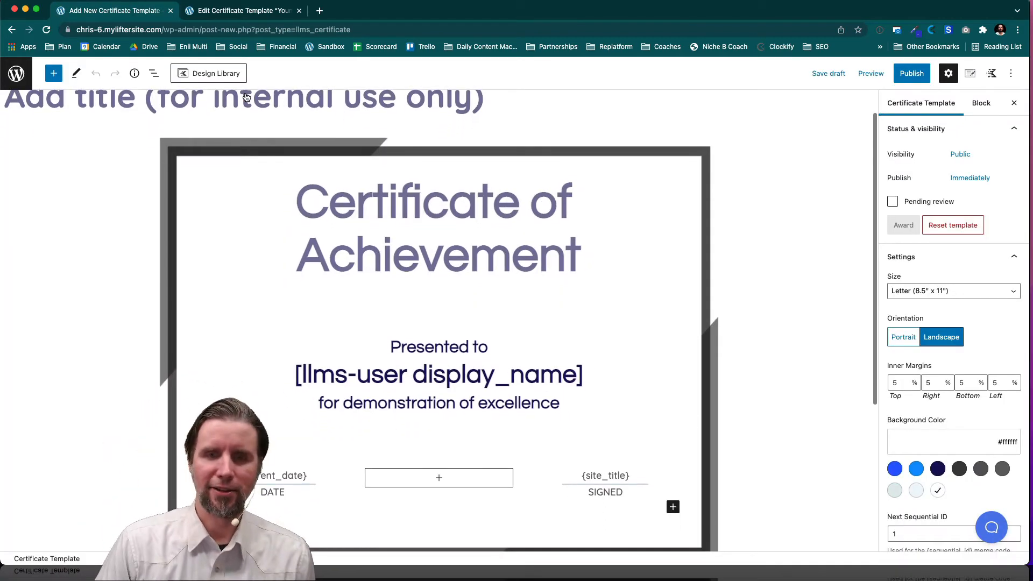
Enter "Certificate of Achievement" as the certificate's displayed title.
left_click(438, 211)
type("Cer")
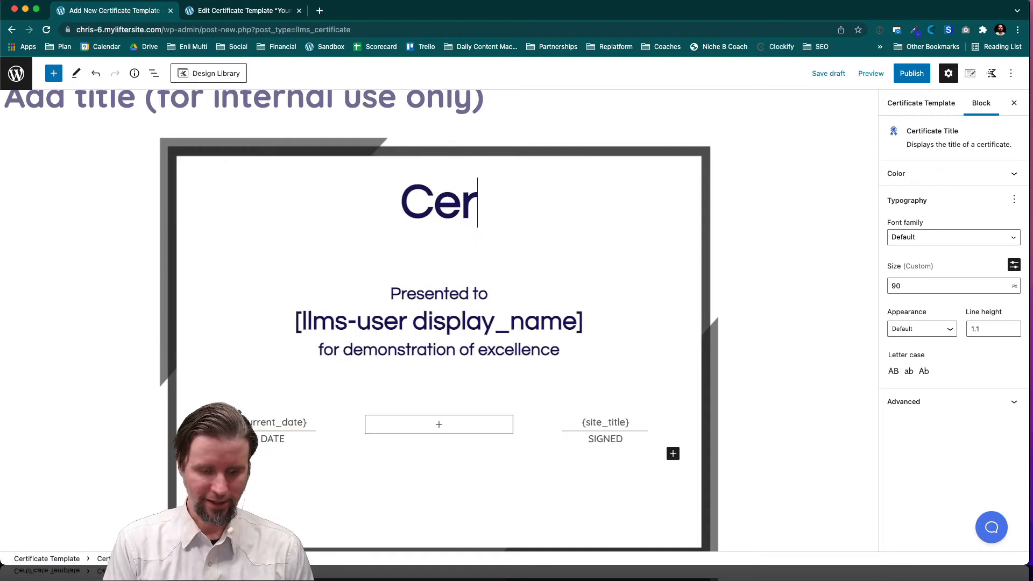
type("tificate o")
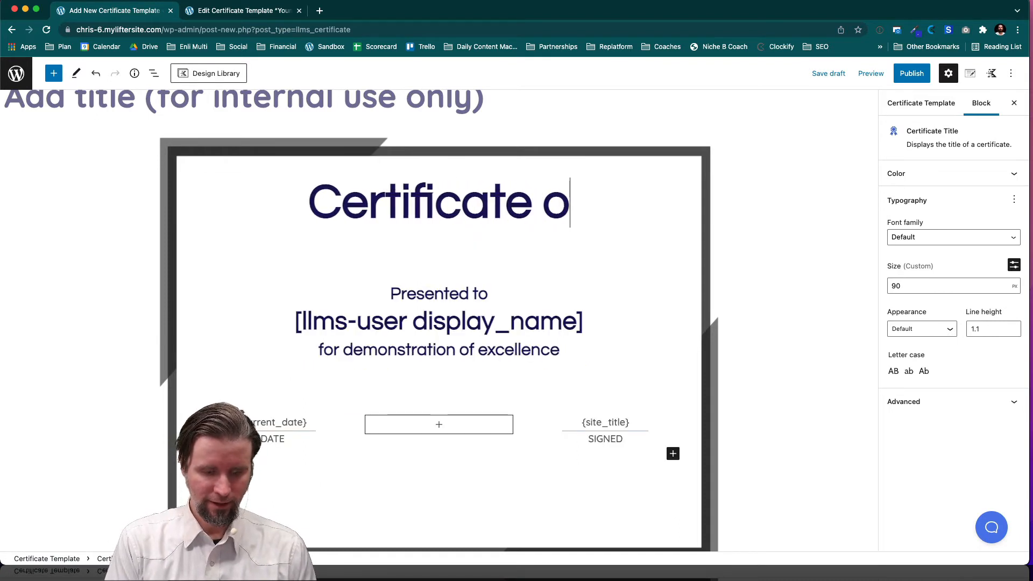
type("f Achievement")
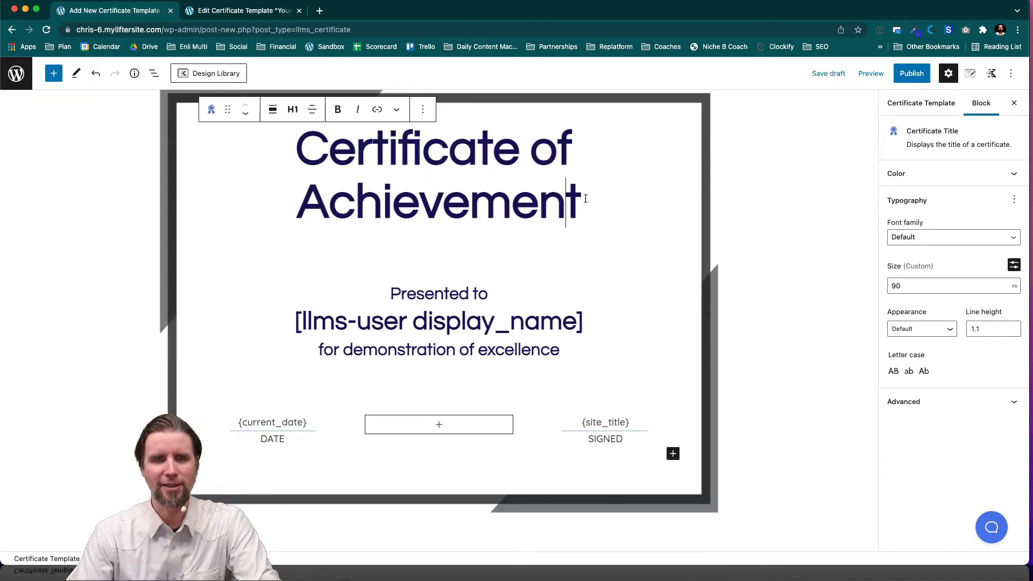
Set the font family of the whole certificate title to Dancing Script.
left_click_drag(586, 199, 308, 126)
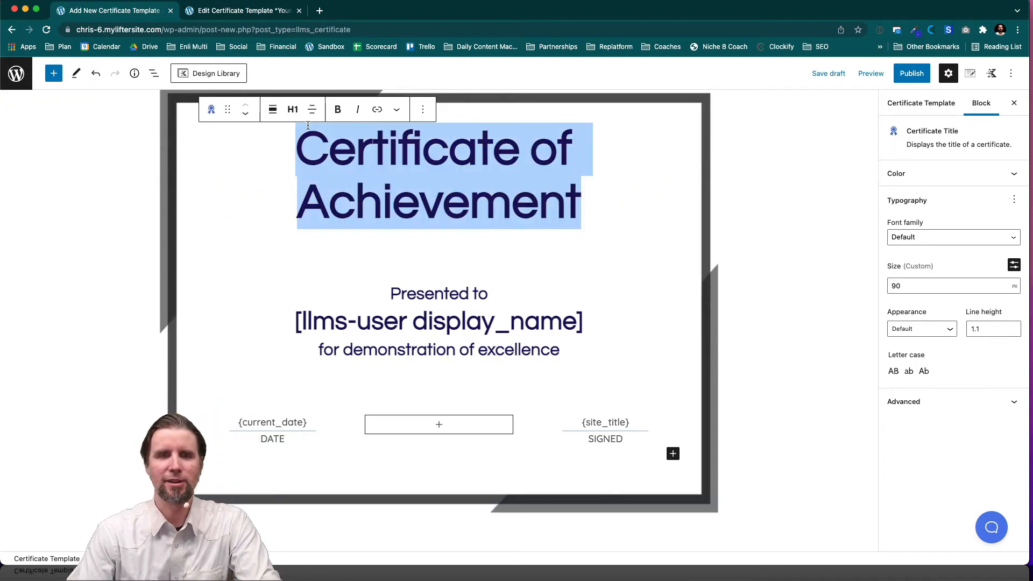
left_click(920, 238)
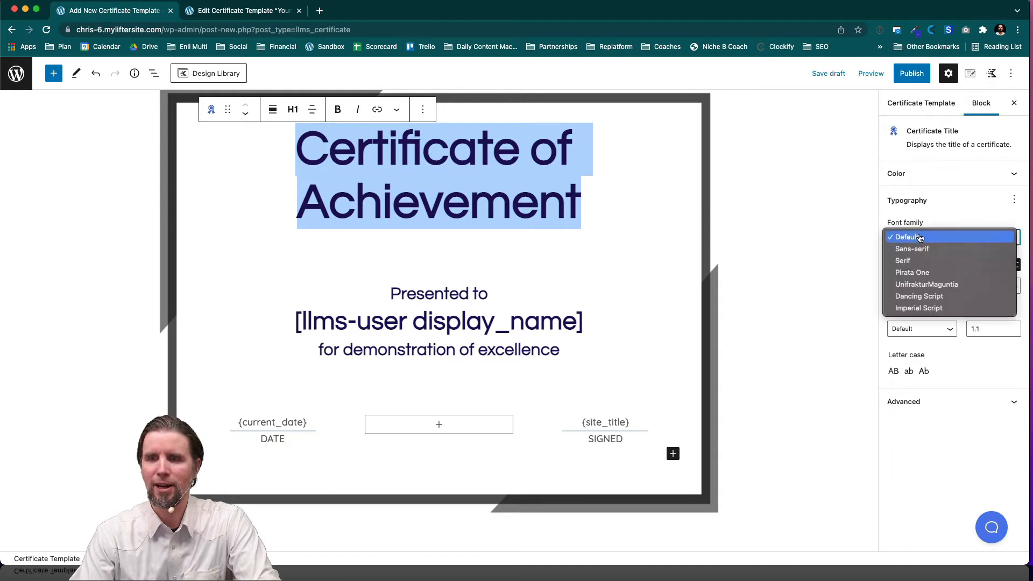
left_click(926, 296)
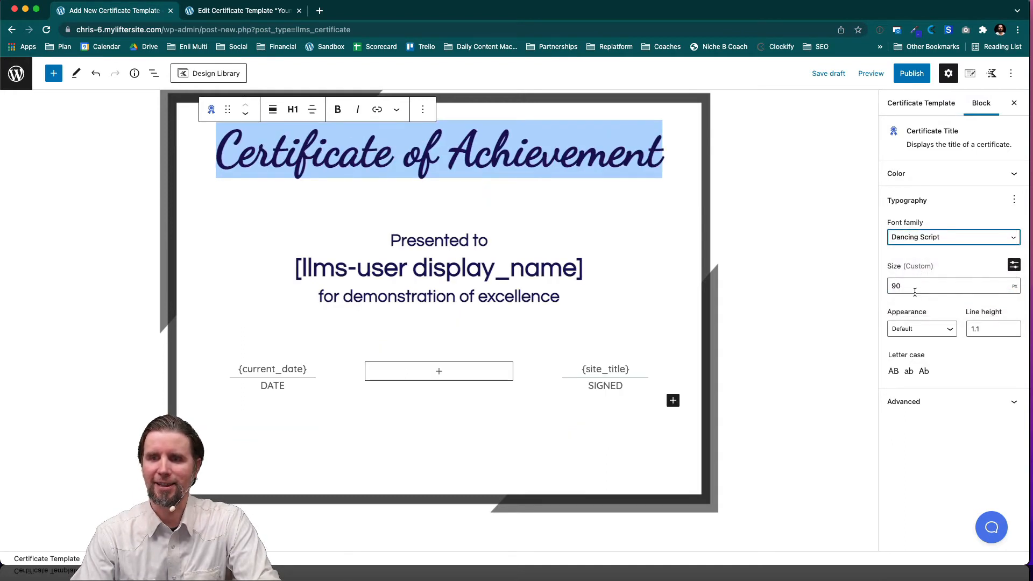
Reduce the certificate title's custom font size to 77 px.
left_click(913, 289)
key("Down")
key("Down")
key("Down")
key("Down")
key("Down")
key("Down")
key("Down")
key("Down")
key("Down")
key("Down")
key("Down")
key("Down")
key("Down")
key("Down")
key("Down")
key("Down")
key("Down")
key("Down")
key("Down")
key("Down")
key("Up")
key("Up")
key("Up")
key("Up")
key("Up")
key("Up")
key("Up")
key("Up")
key("Up")
key("Up")
key("Up")
key("Up")
key("Up")
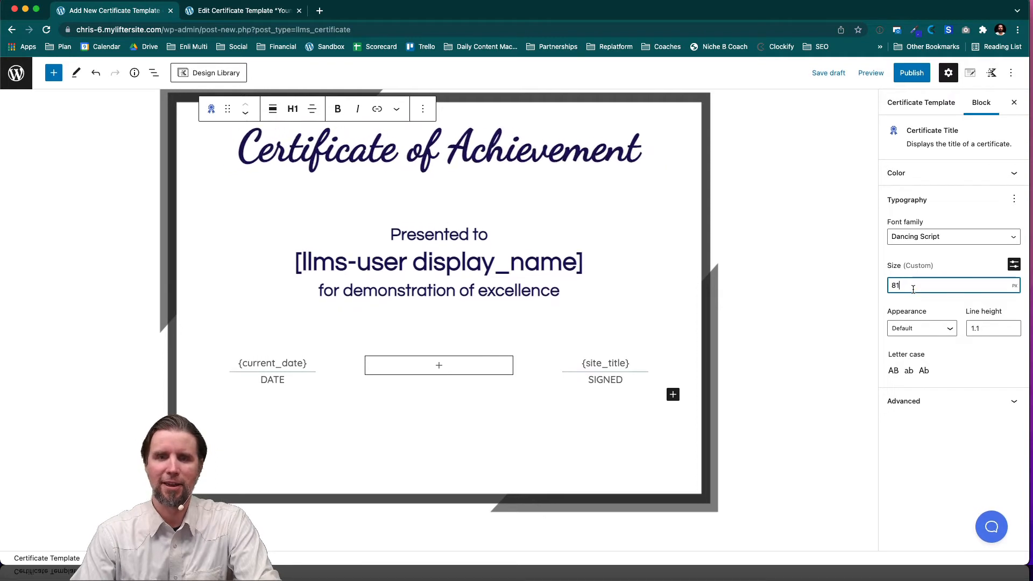
key("BackSpace")
key("BackSpace")
type("75")
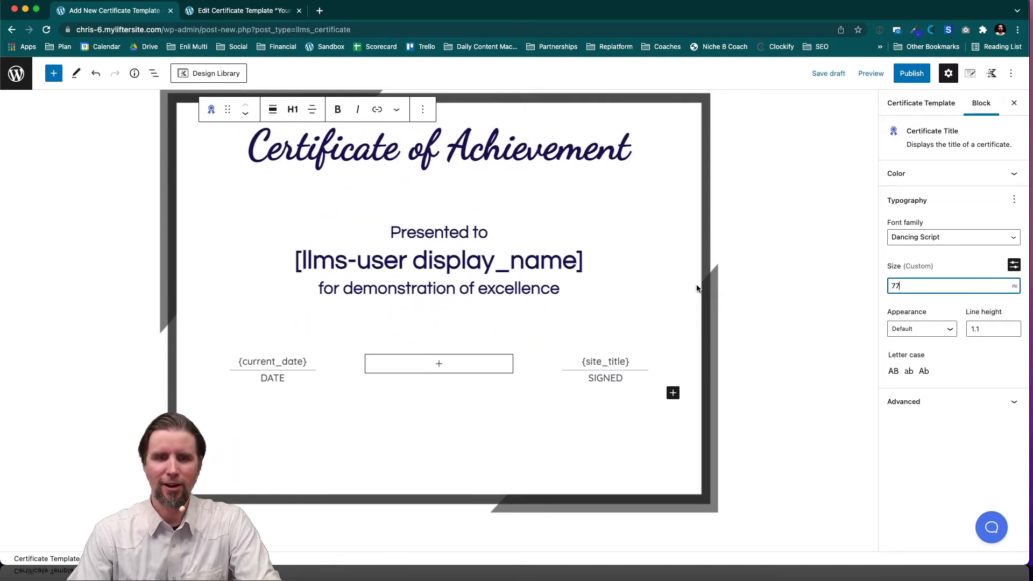
Examine the LifterLMS merge codes available for the student name heading, without inserting any.
left_click(606, 258)
left_click(499, 243)
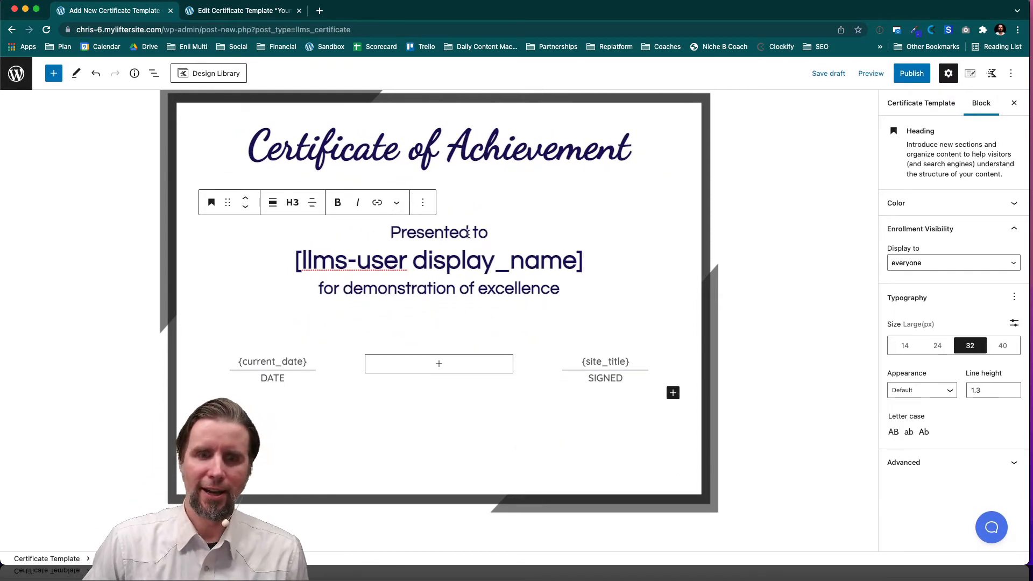
left_click(597, 259)
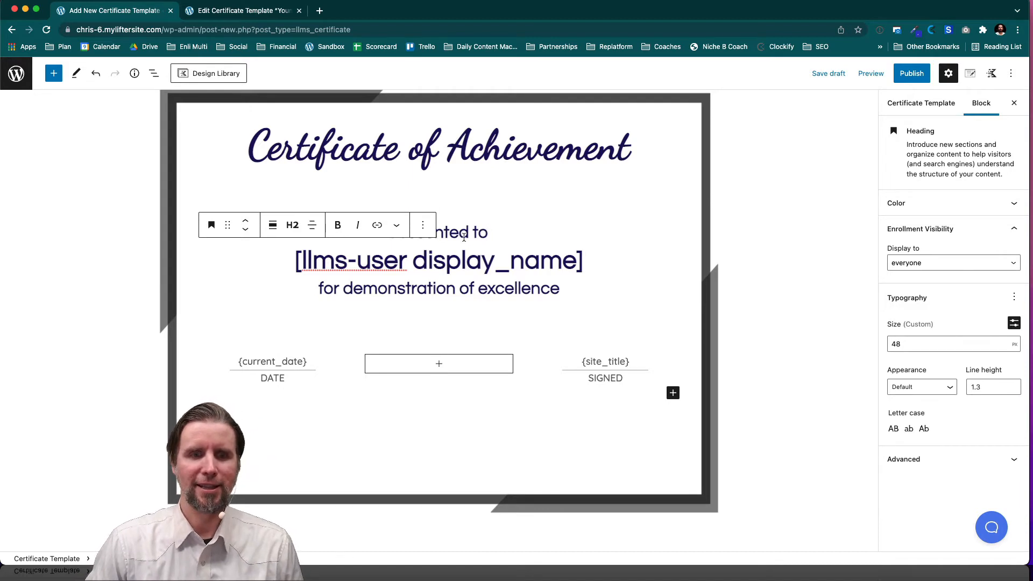
left_click(396, 226)
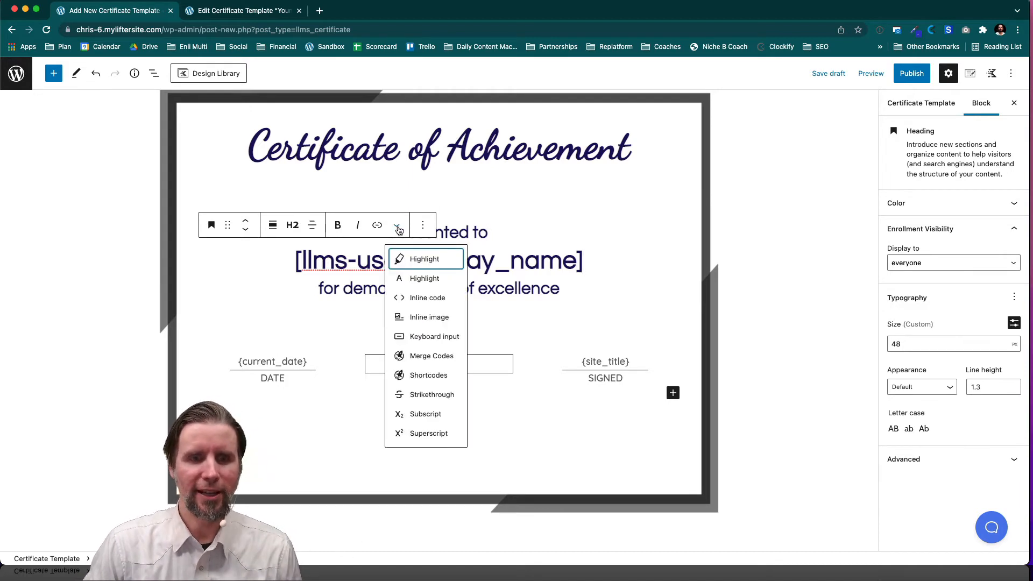
left_click(435, 356)
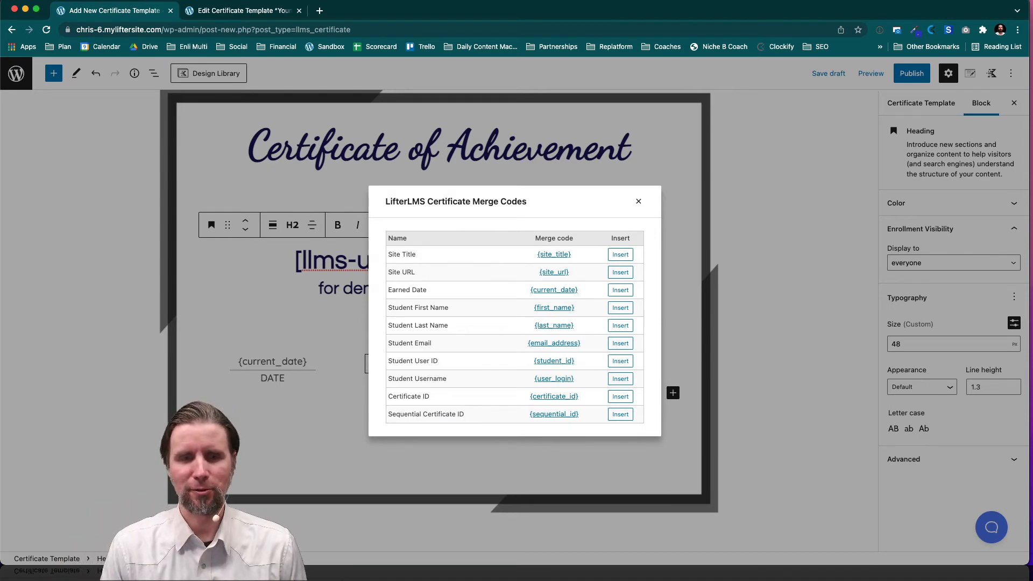
left_click(639, 202)
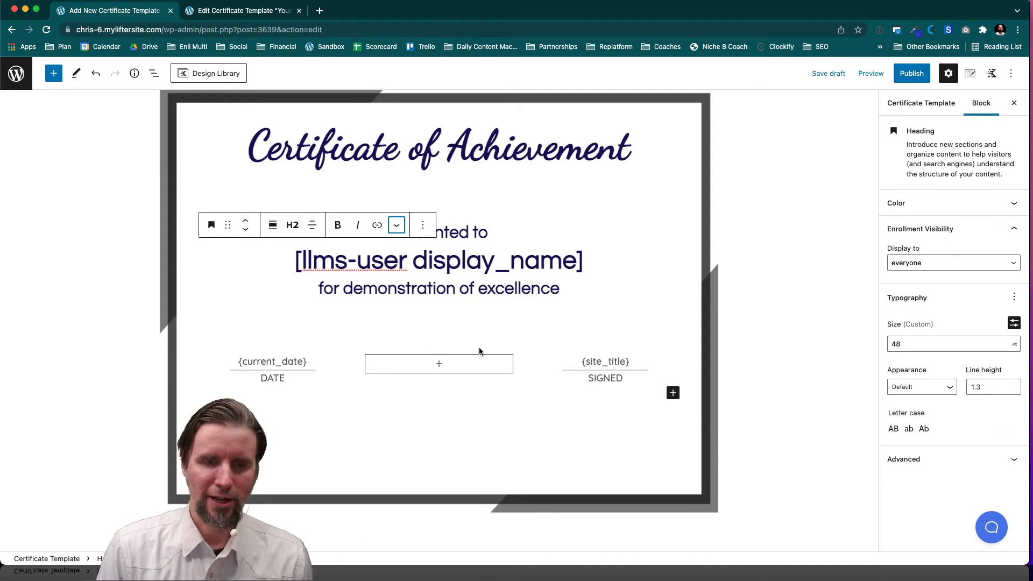
Insert an image block with Certificate-Seal.png from the media library into the empty column between the date and signature.
left_click(441, 364)
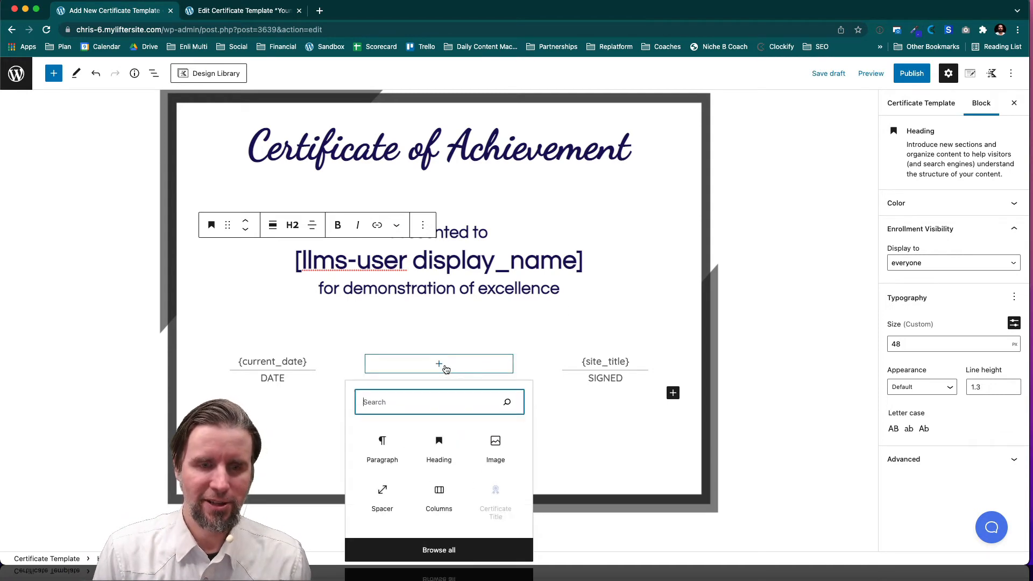
left_click(504, 446)
left_click(409, 420)
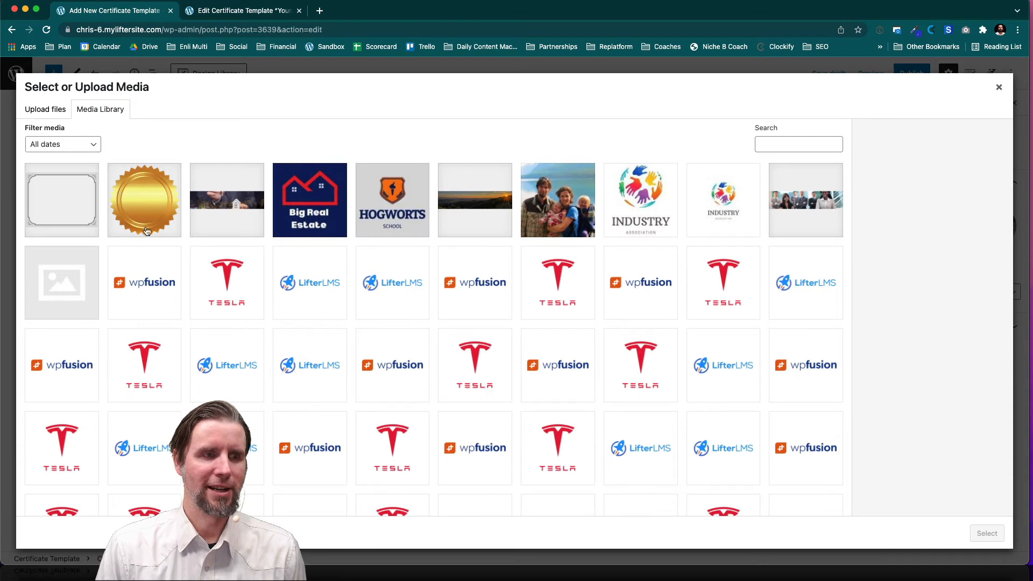
left_click(141, 214)
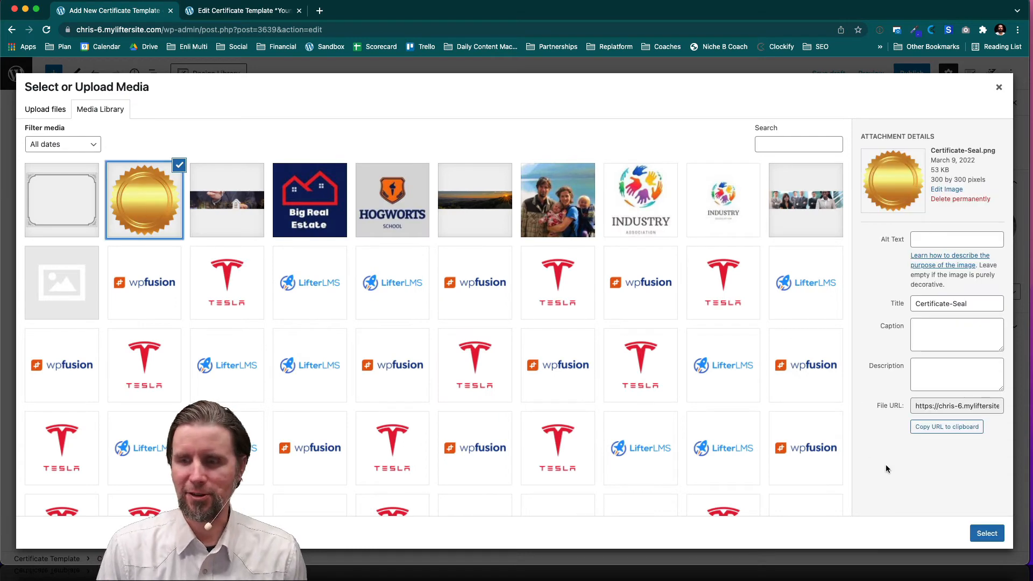
left_click(987, 533)
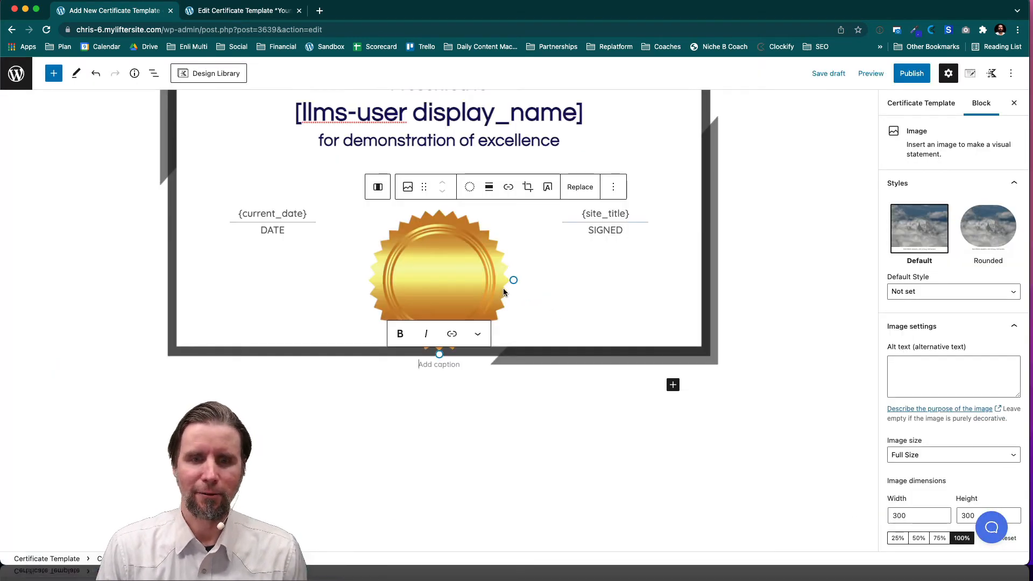
Shrink the gold seal image to about 175 × 175 px and center-align it in its column.
left_click_drag(512, 280, 459, 253)
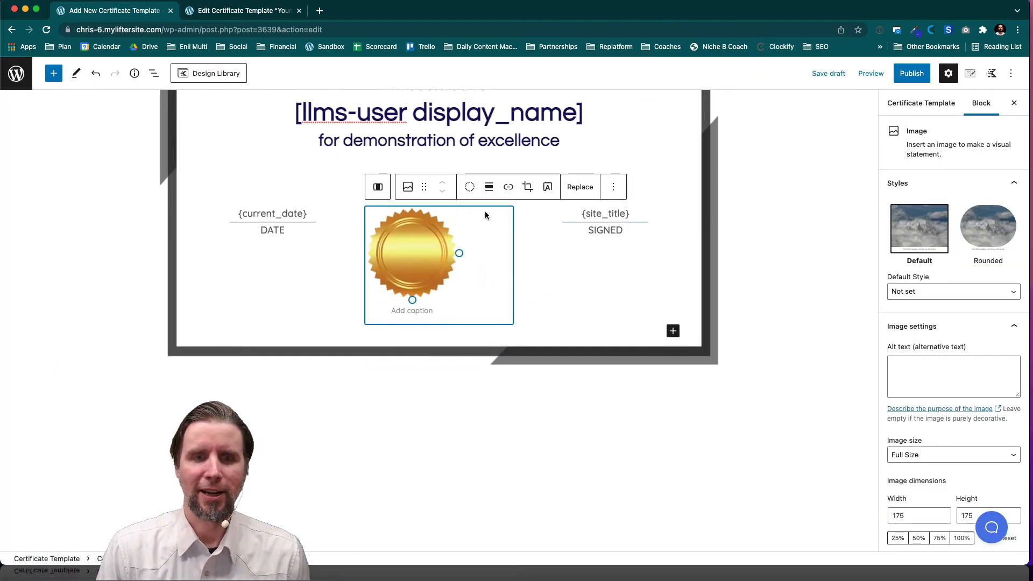
left_click(489, 186)
left_click(504, 262)
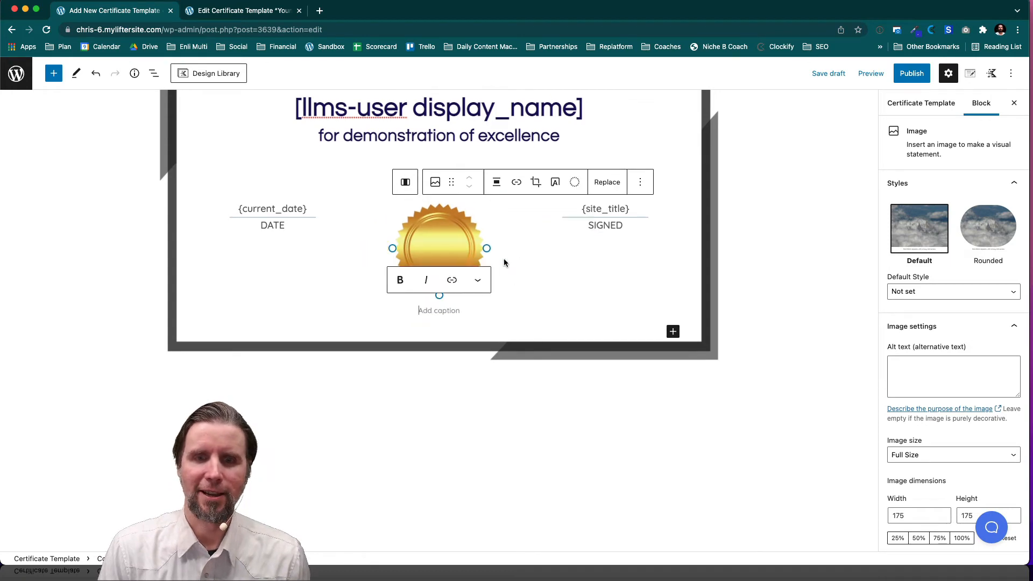
Replace the {site_title} text above SIGNED with an Image block.
left_click(620, 213)
left_click_drag(631, 210, 560, 209)
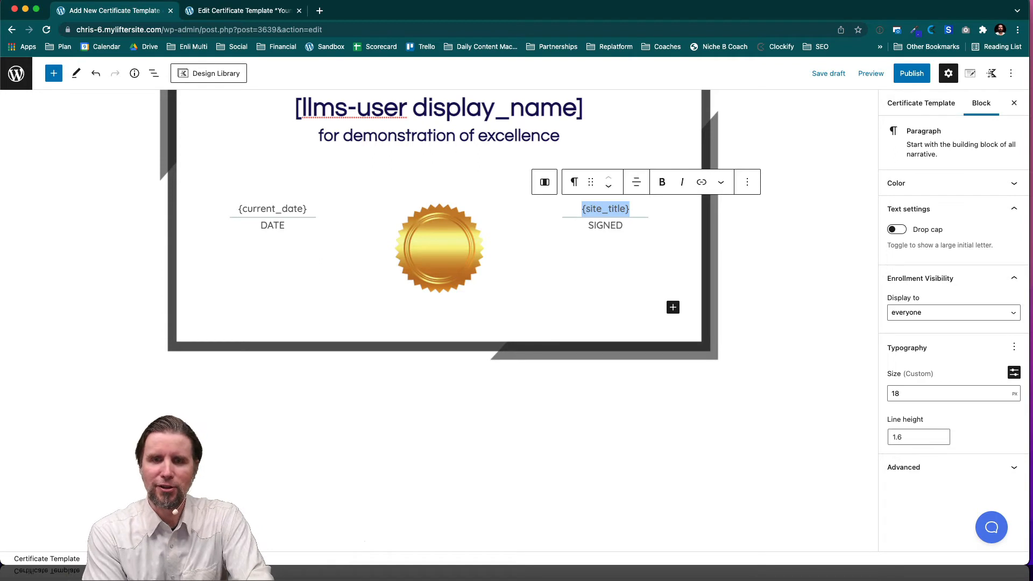
key("BackSpace")
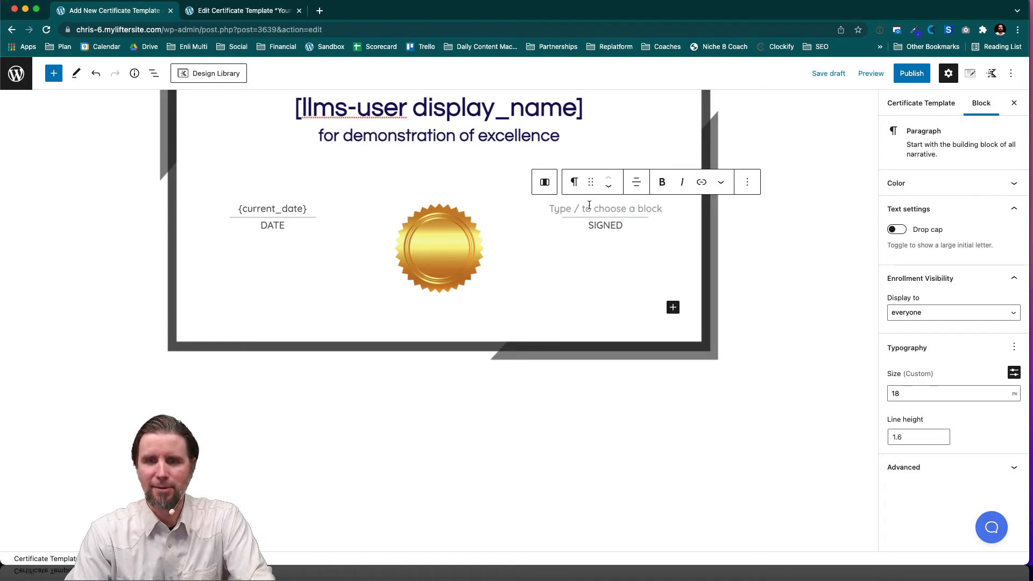
type("/ima")
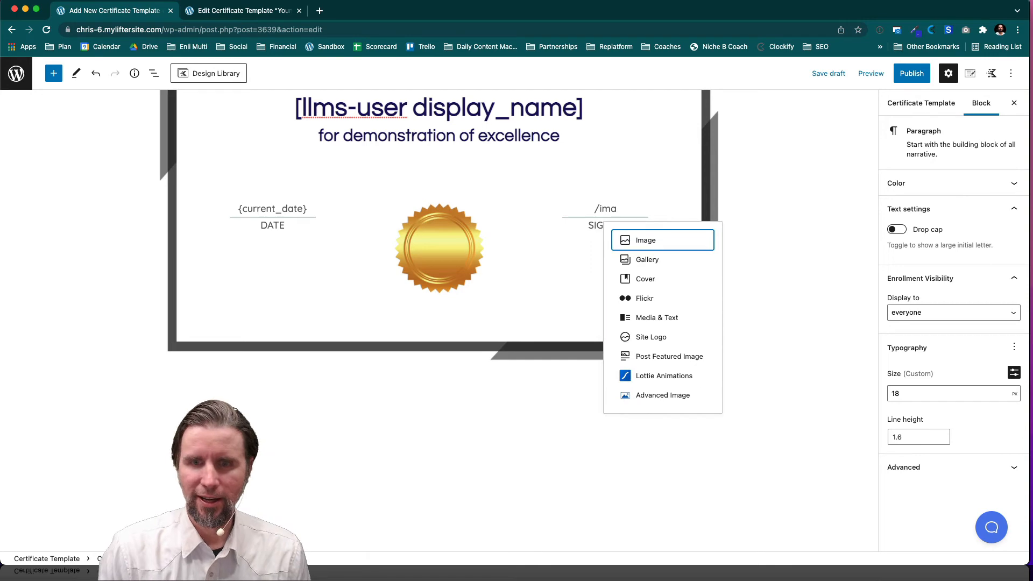
left_click(635, 238)
Fill the image block above SIGNED with 256px-JohnHancocksSignature.svg.png from the media library, loading more items to find it.
left_click(585, 267)
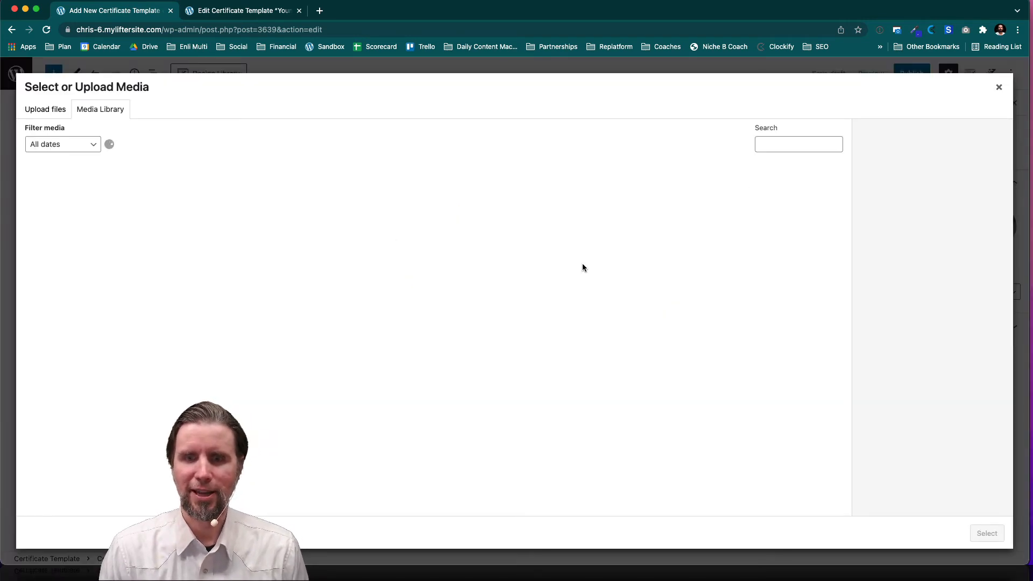
scroll(701, 307, "down", 10)
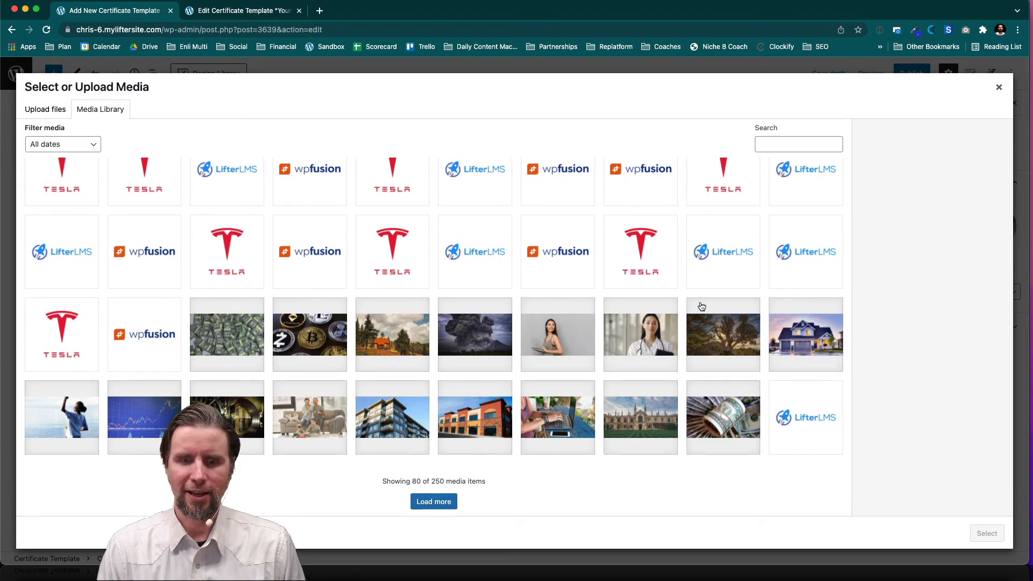
left_click(434, 502)
scroll(598, 410, "down", 15)
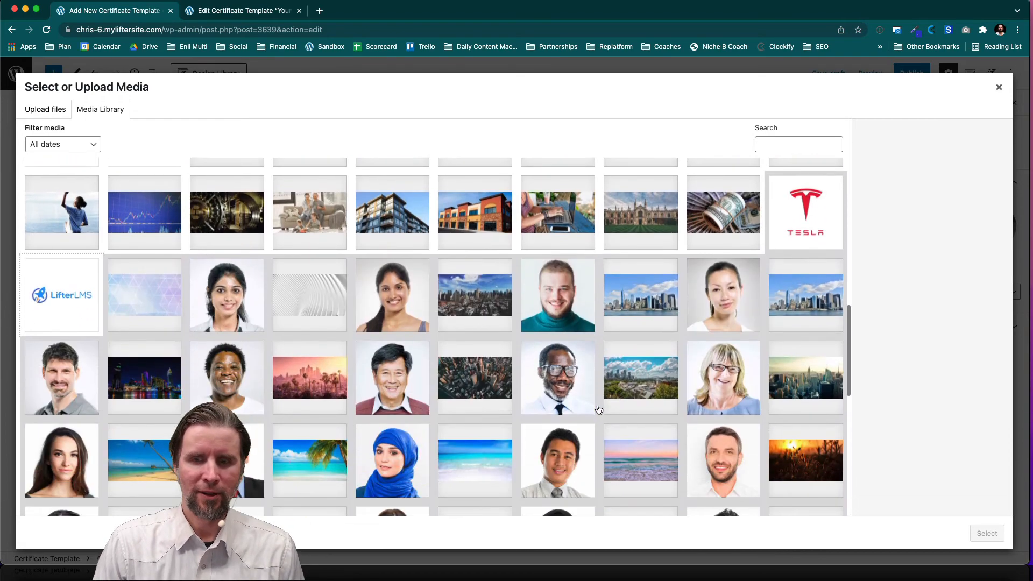
scroll(598, 410, "up", 12)
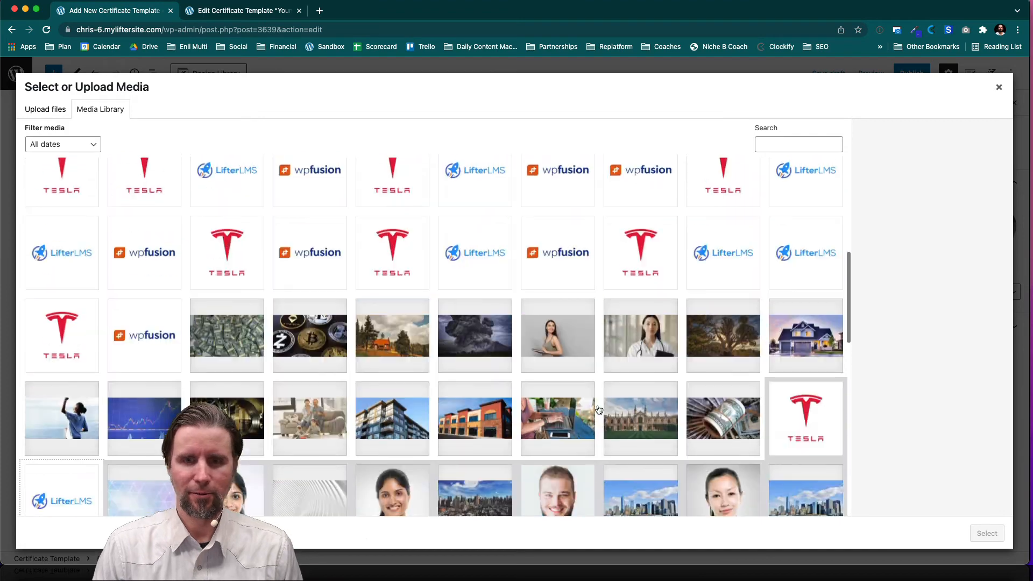
scroll(598, 410, "down", 8)
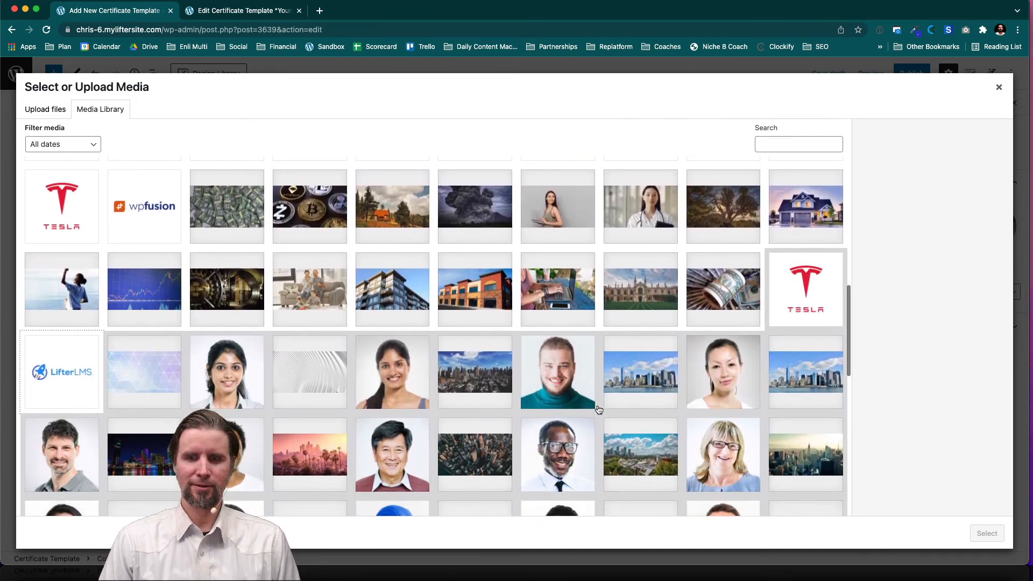
scroll(598, 410, "down", 4)
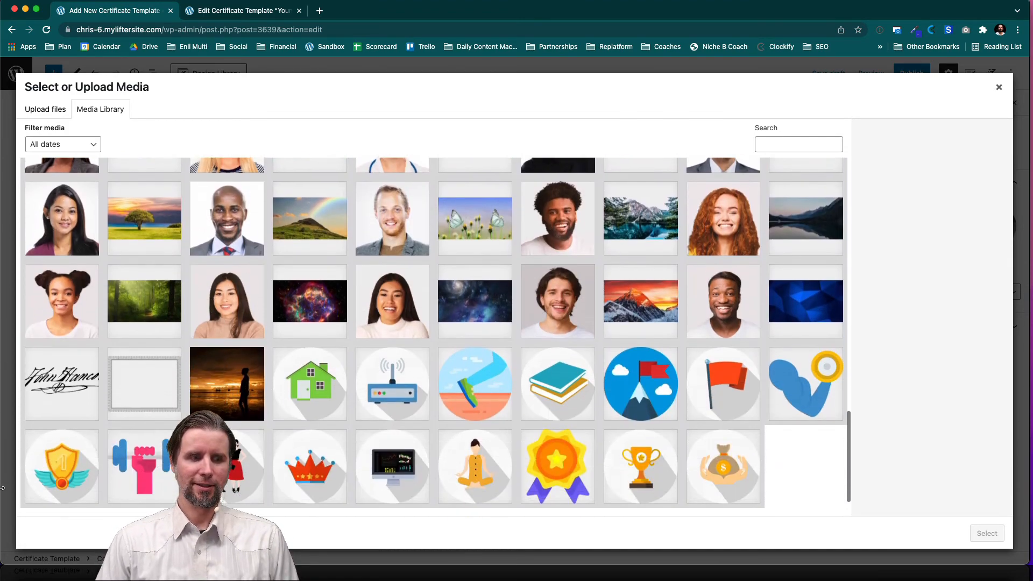
left_click(35, 389)
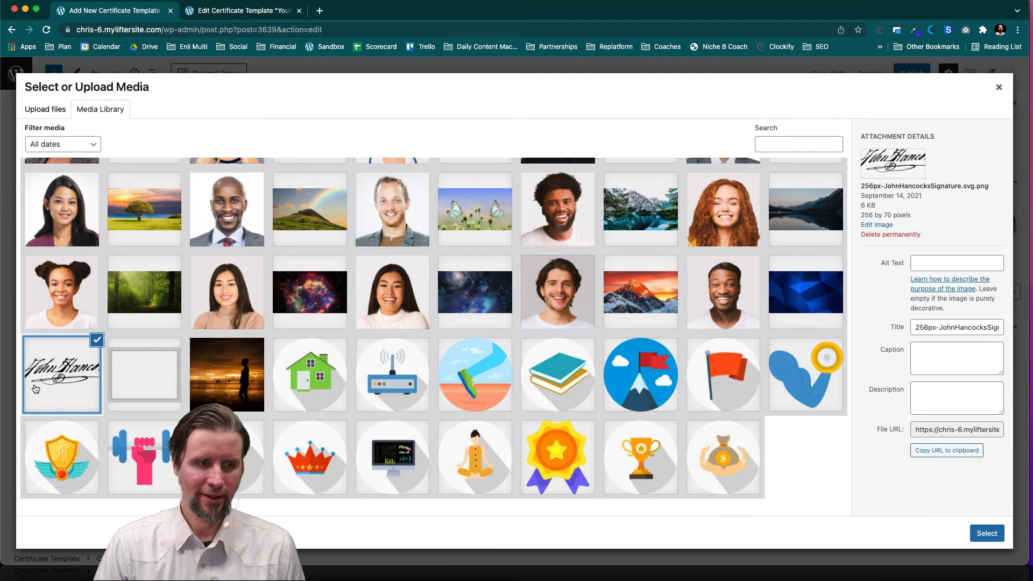
left_click(987, 533)
Shrink the signature image to about 169 × 46 px and center-align it above the SIGNED line.
left_click(663, 189)
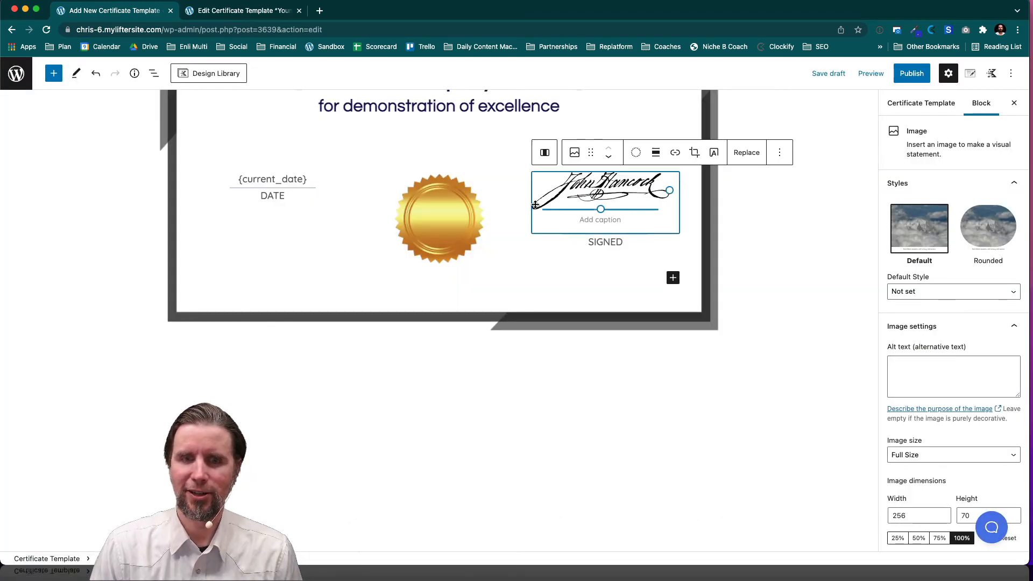
left_click_drag(669, 190, 623, 184)
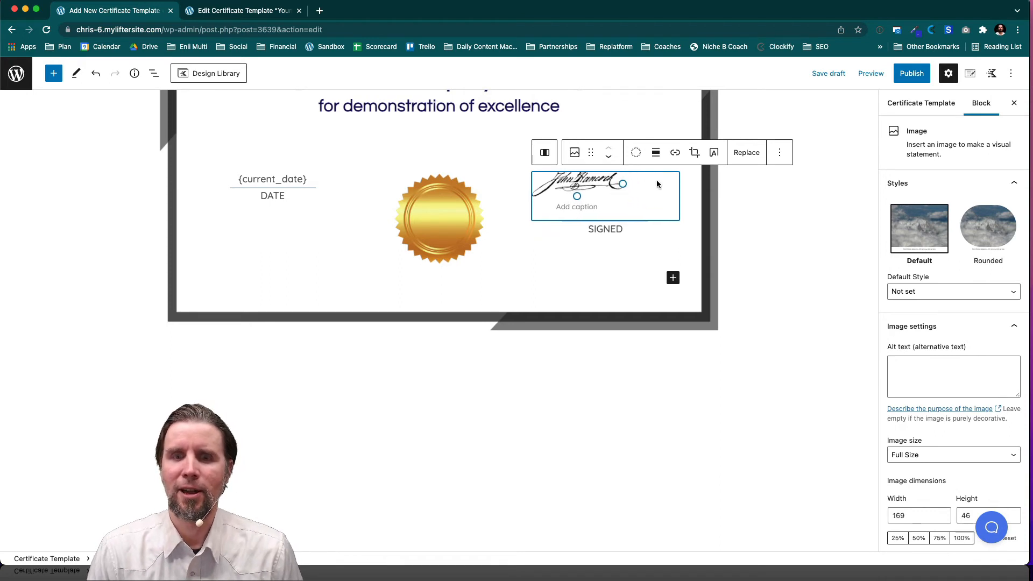
left_click(656, 152)
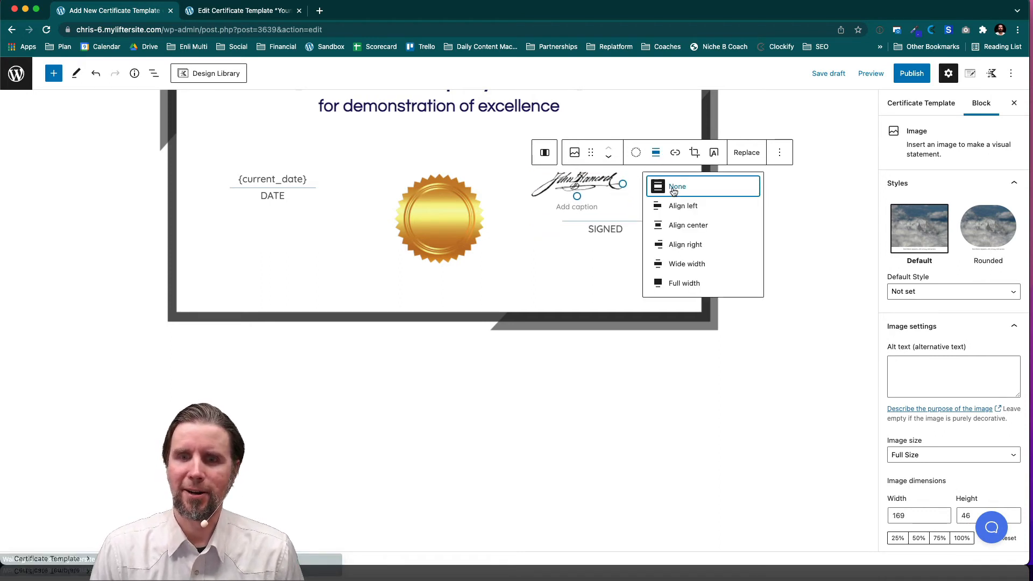
left_click(682, 224)
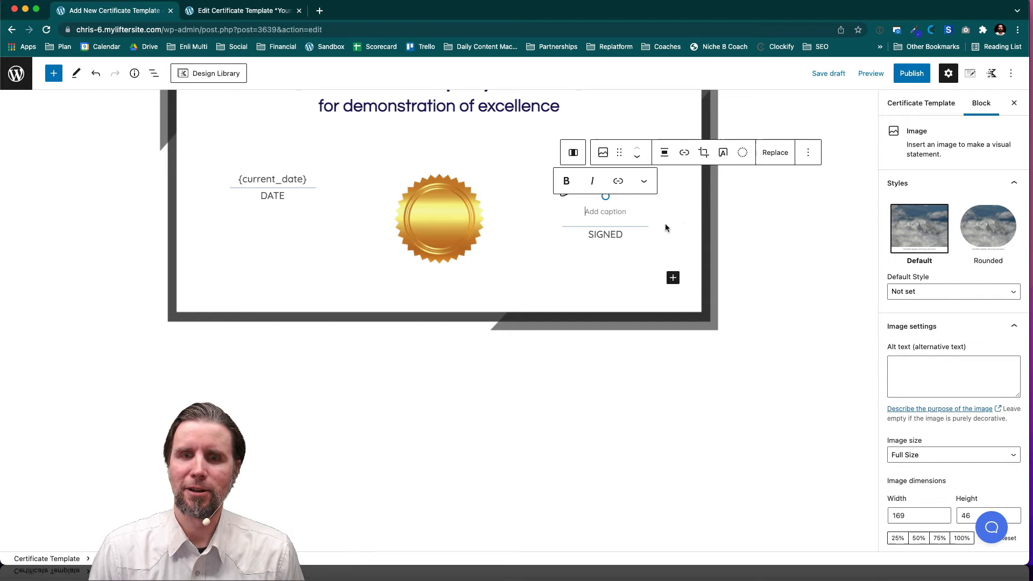
left_click(617, 276)
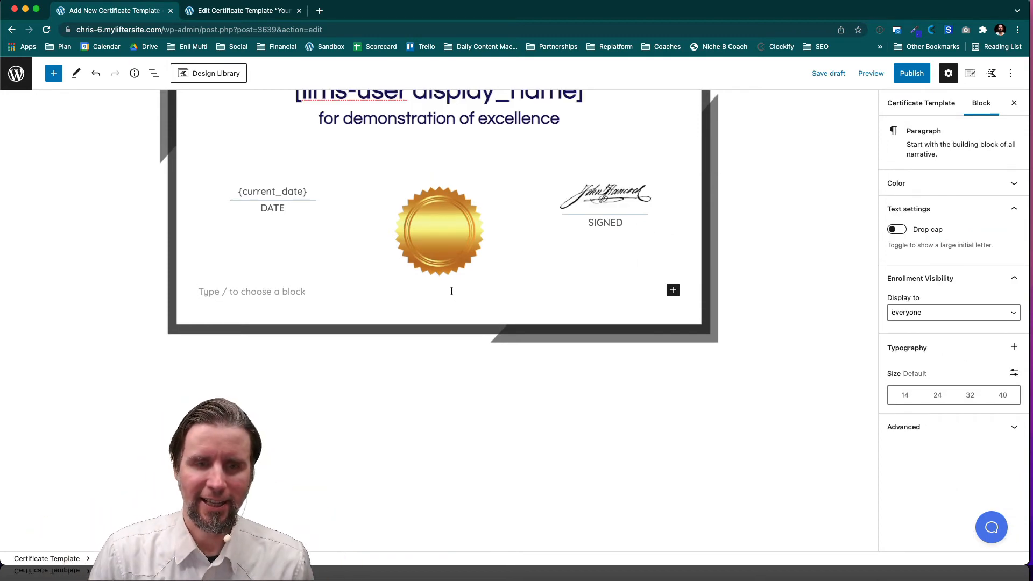
Add the caption "Seal" beneath the gold seal image.
left_click(434, 256)
left_click(437, 275)
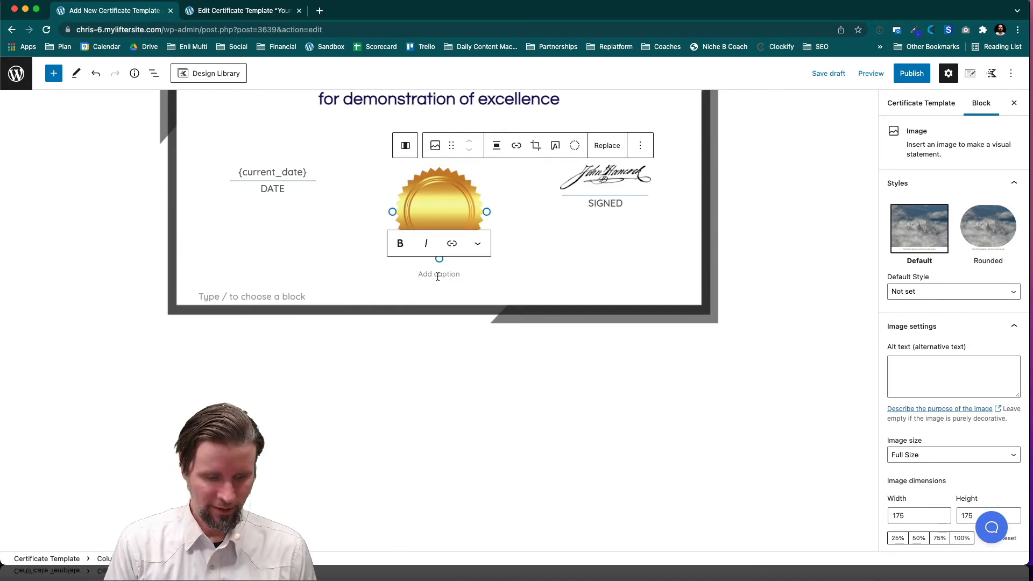
type("Seal")
left_click(553, 246)
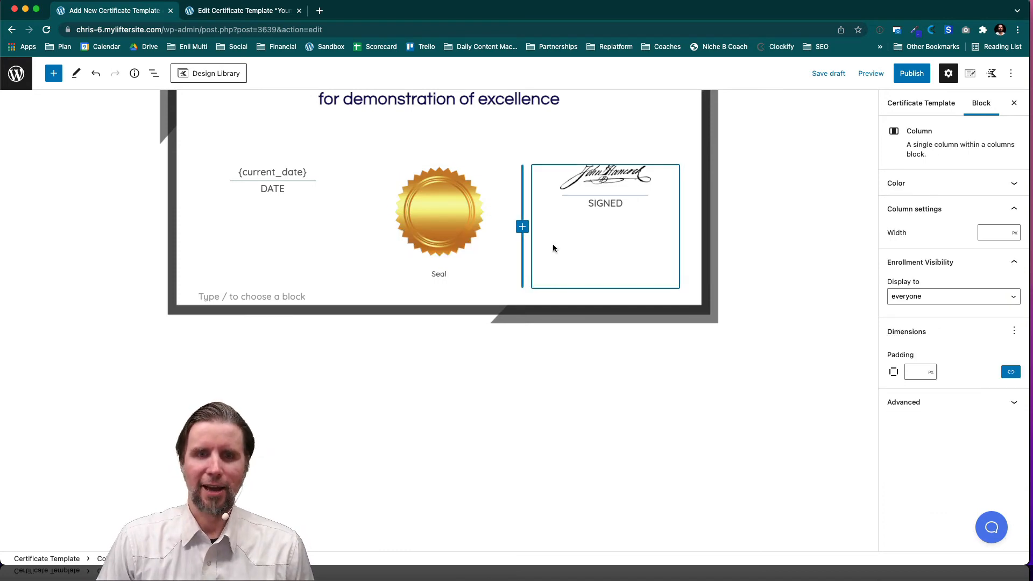
Review the certificate template settings, including the page size options, orientation, inner margins, background color, sequential ID and background image.
scroll(553, 247, "up", 5)
scroll(553, 247, "down", 2)
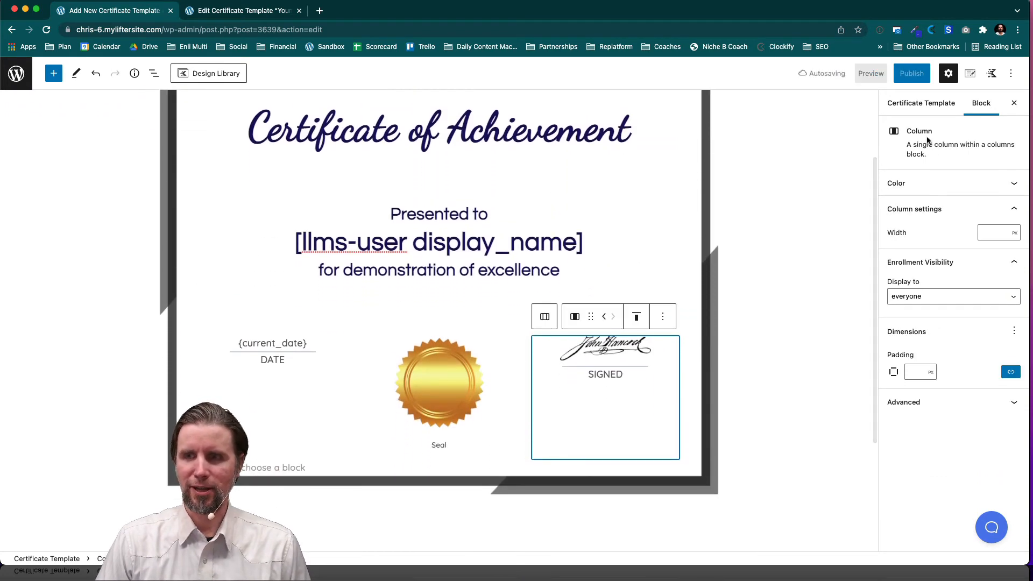
left_click(917, 103)
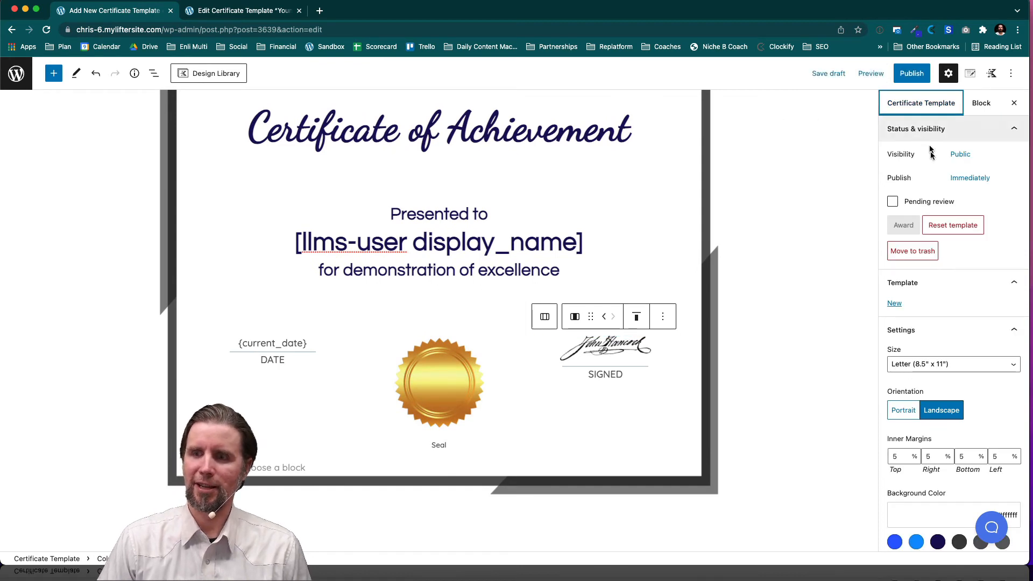
scroll(949, 374, "down", 2)
left_click(909, 304)
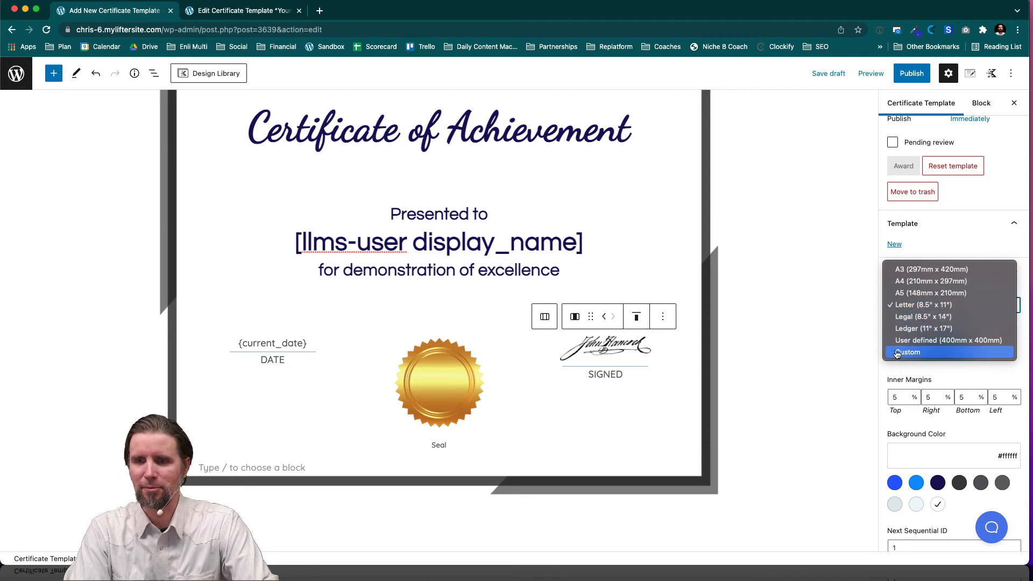
left_click(846, 333)
scroll(845, 334, "down", 2)
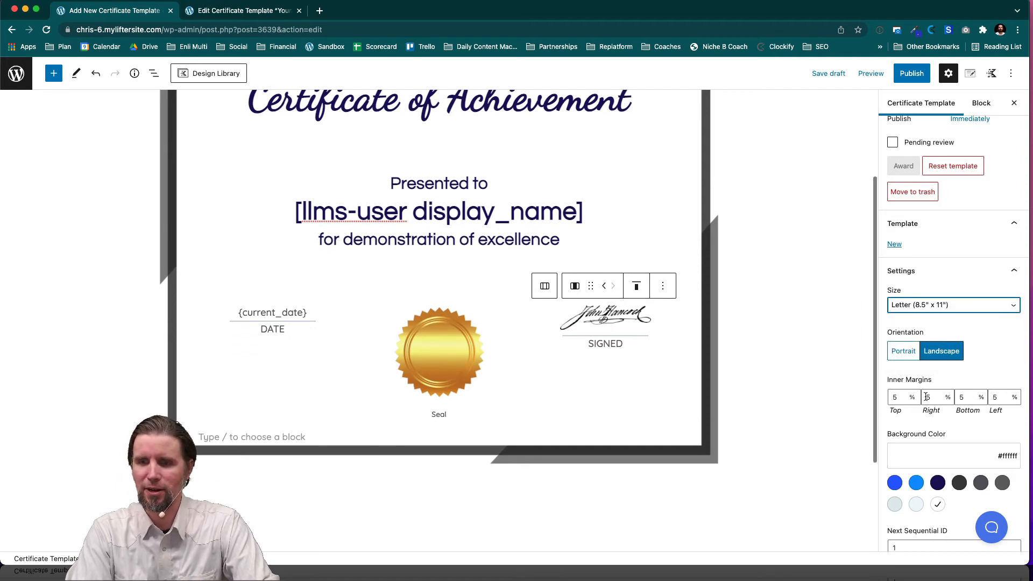
scroll(946, 476, "down", 5)
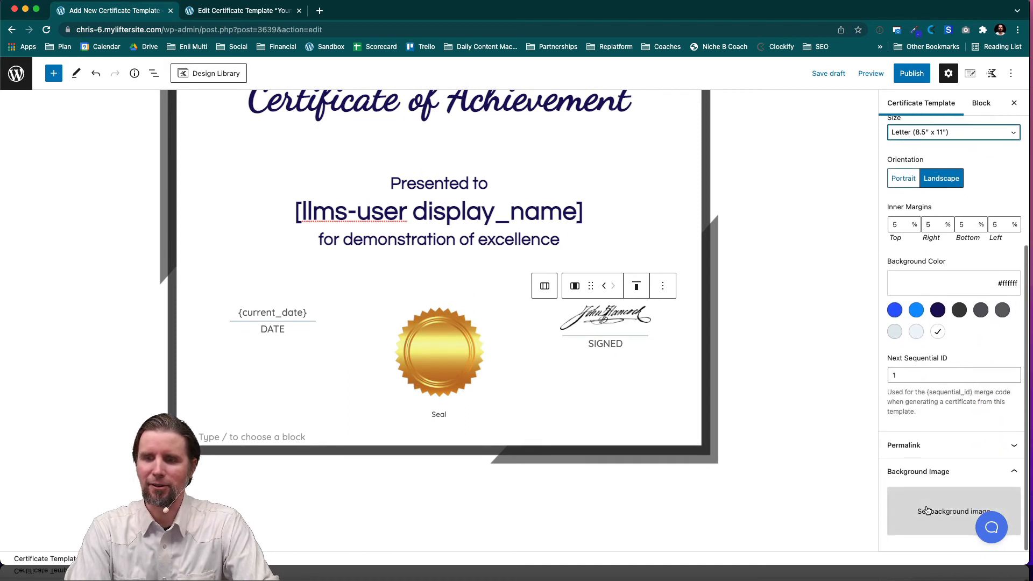
scroll(939, 296, "up", 1)
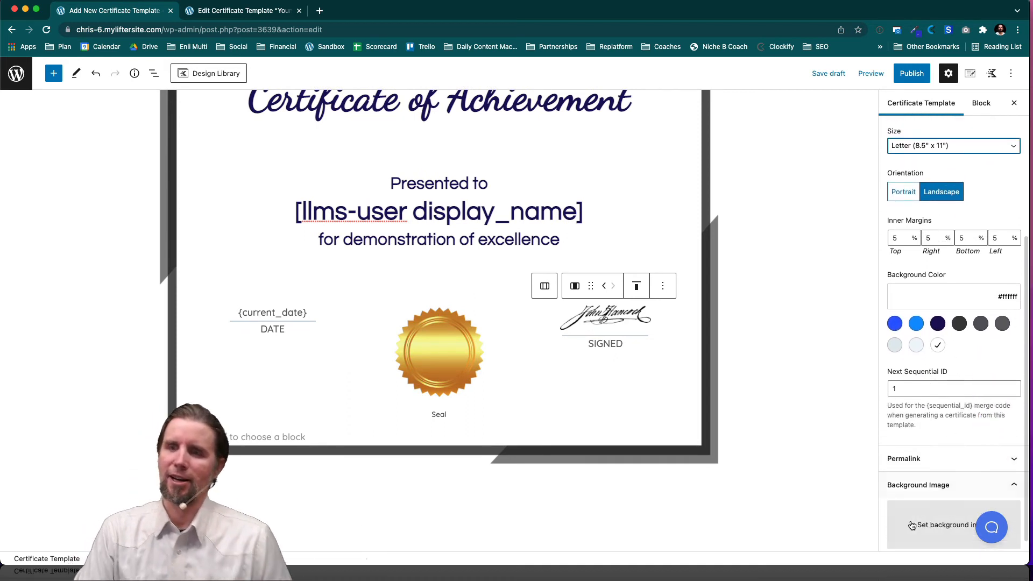
scroll(933, 364, "up", 8)
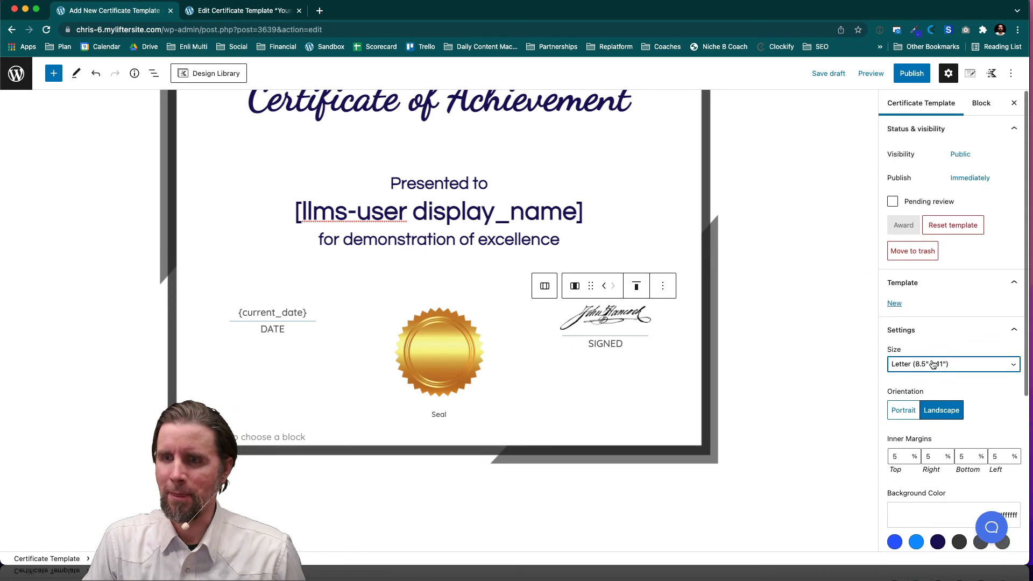
Inspect the block settings of the signature image, the spacer above "Presented to" and the certificate title.
left_click(981, 103)
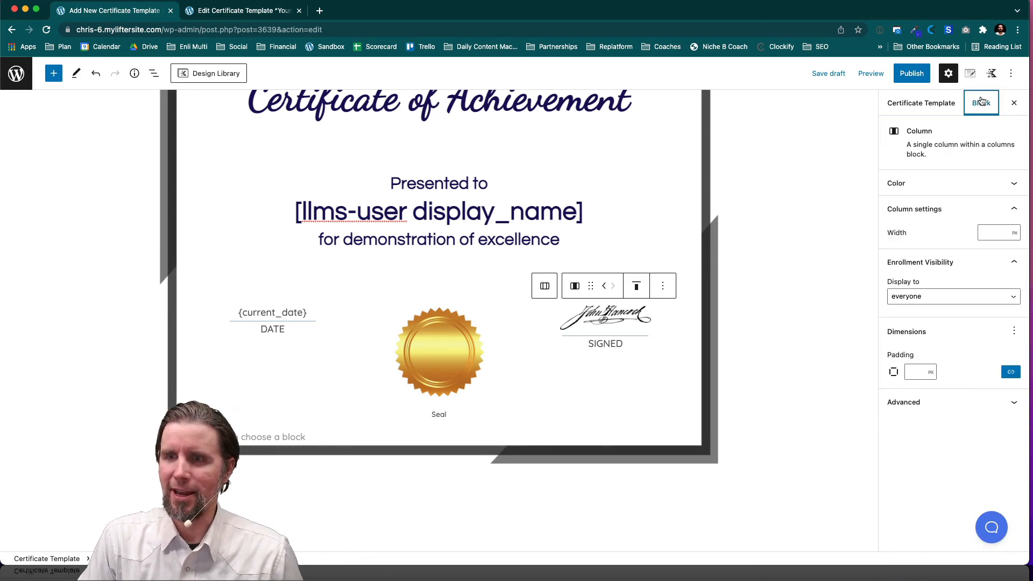
left_click(648, 327)
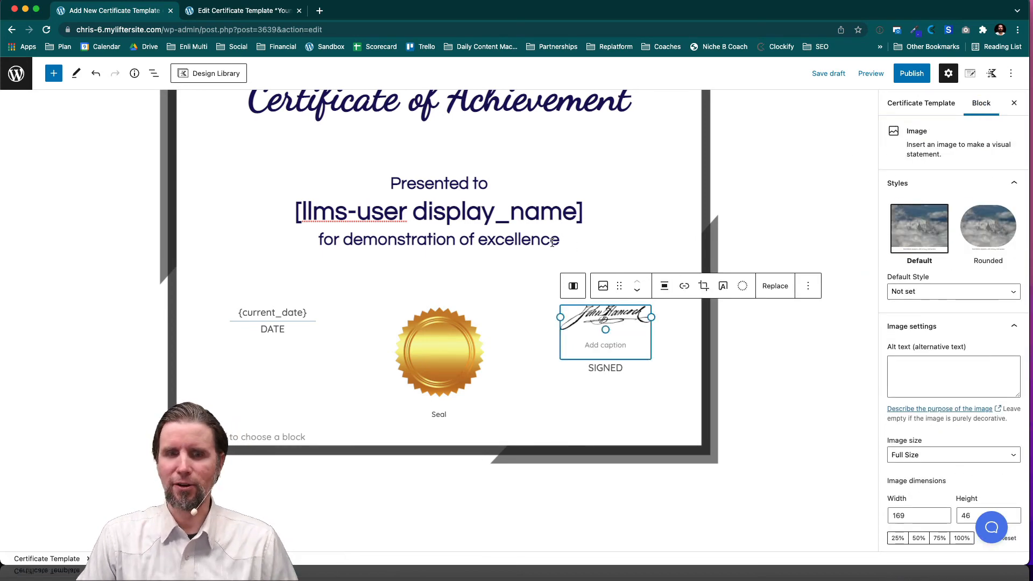
left_click(451, 180)
left_click(505, 126)
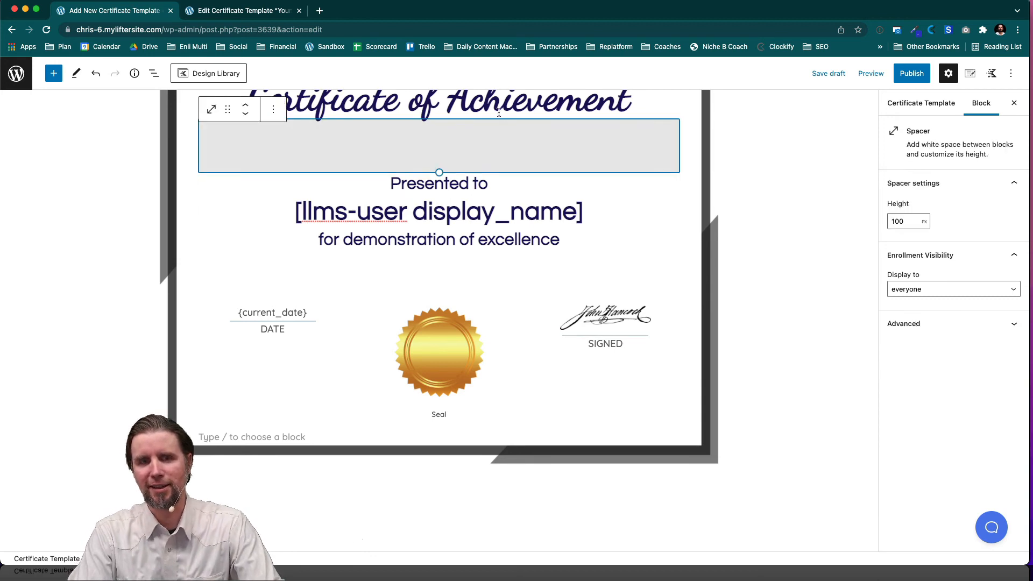
left_click(496, 109)
scroll(495, 107, "up", 3)
scroll(495, 109, "down", 3)
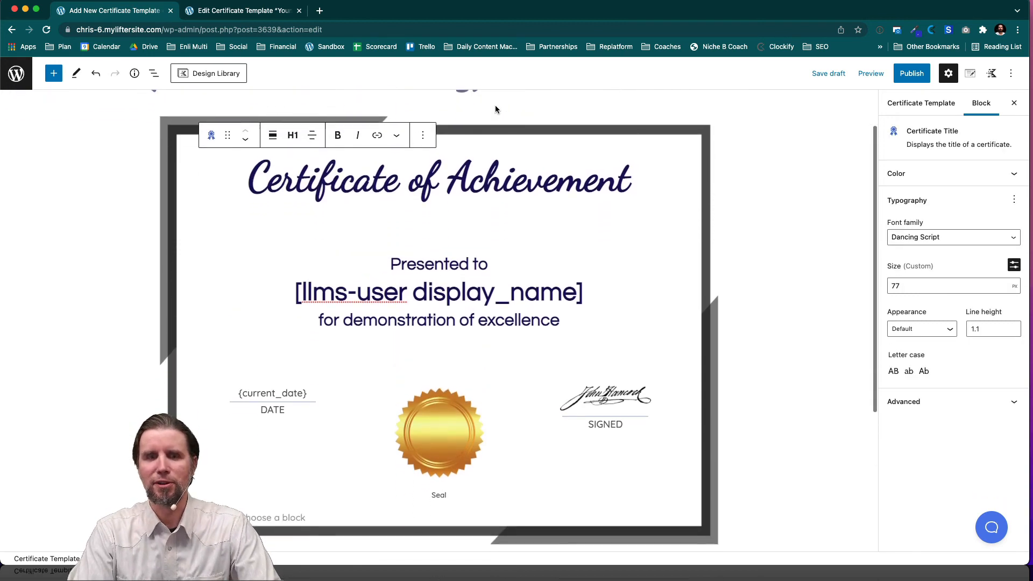